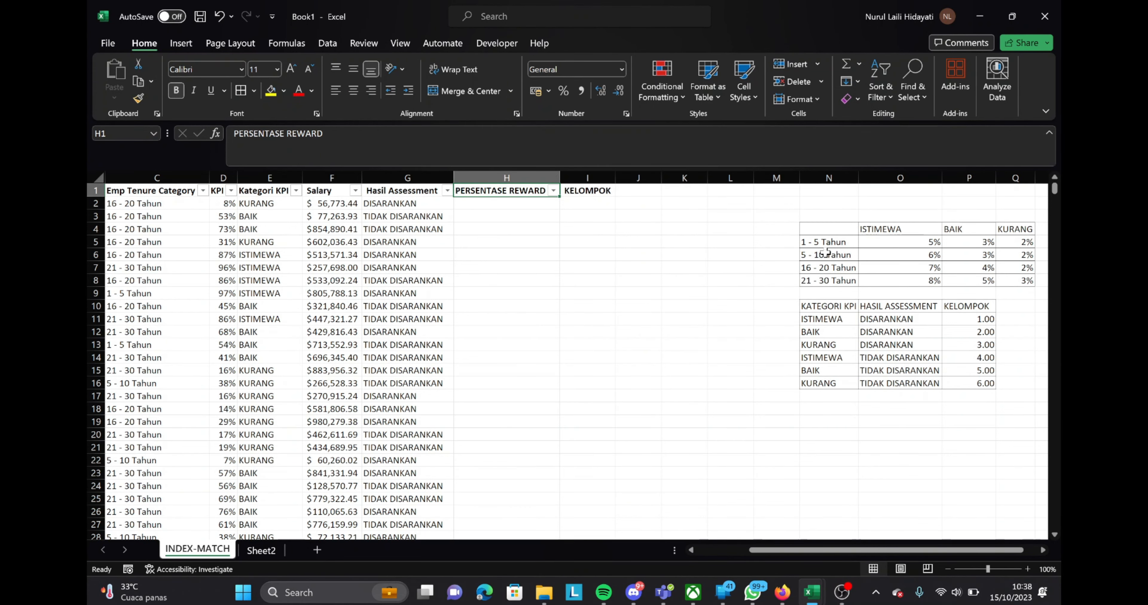
Examine the employee data columns and the reward percentage table organised by tenure range and KPI category
{"action": "scroll", "coordinate": [827, 252], "scroll_direction": "right", "scroll_amount": 3}
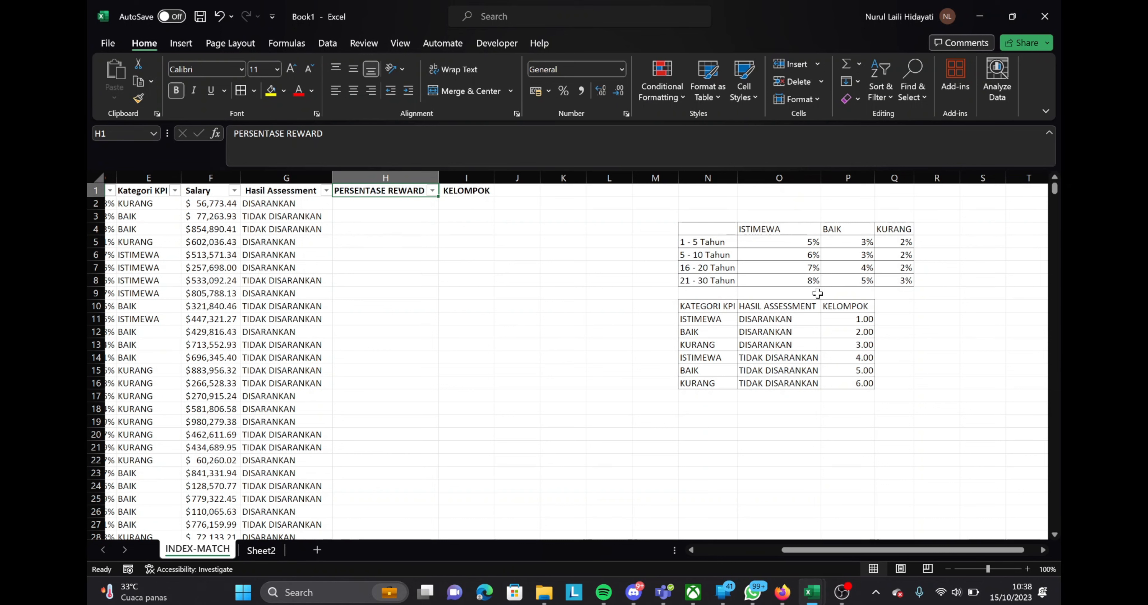
{"action": "scroll", "coordinate": [488, 248], "scroll_direction": "left", "scroll_amount": 3}
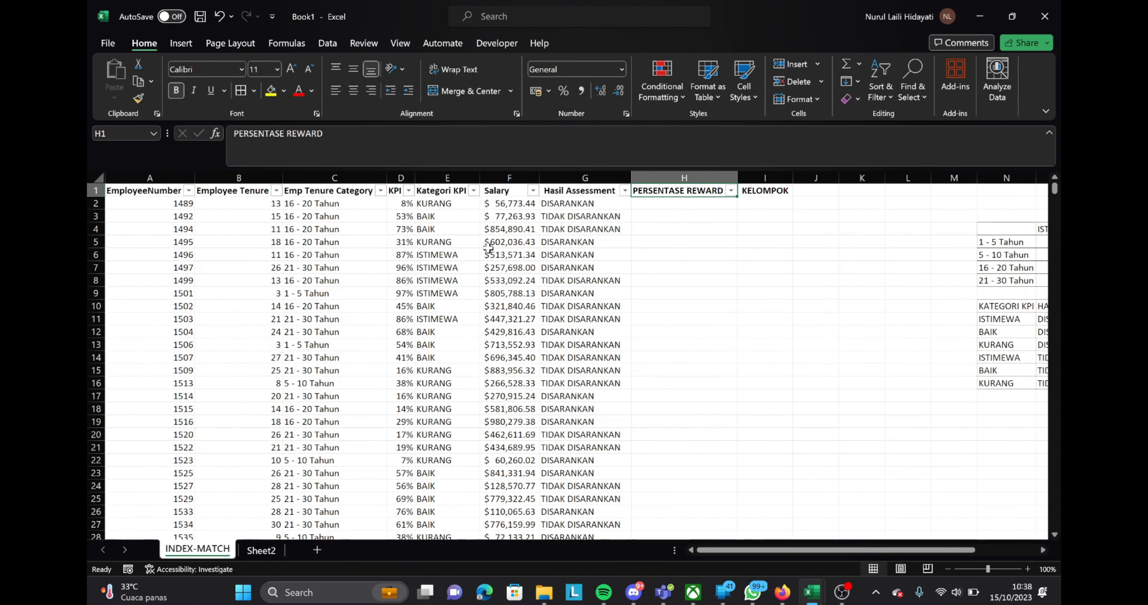
{"action": "scroll", "coordinate": [488, 248], "scroll_direction": "right", "scroll_amount": 3}
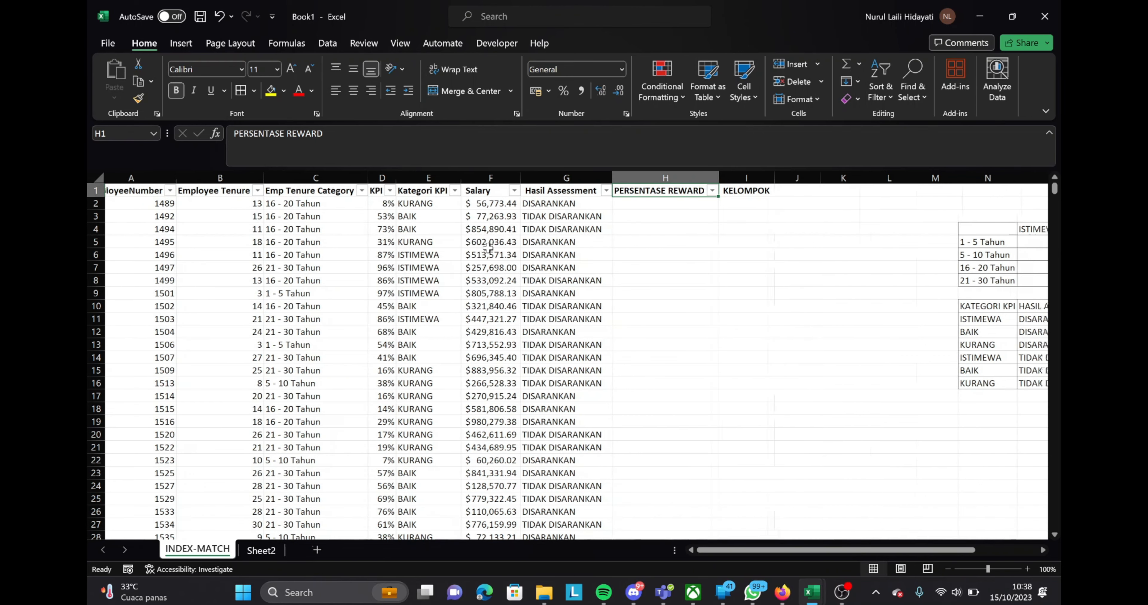
{"action": "scroll", "coordinate": [488, 248], "scroll_direction": "right", "scroll_amount": 1}
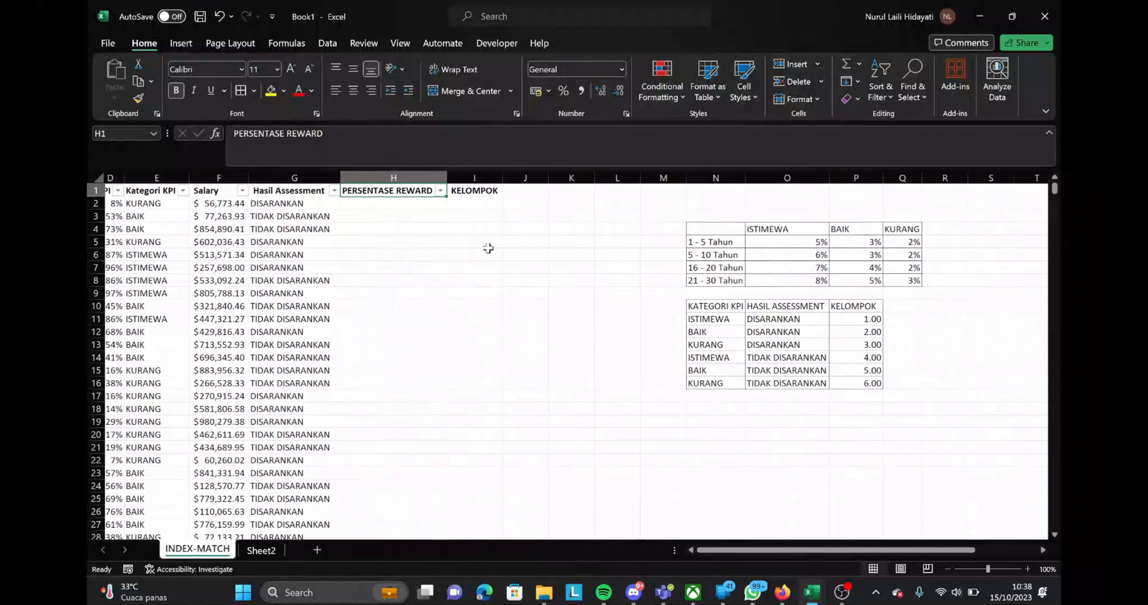
{"action": "left_click", "coordinate": [701, 268]}
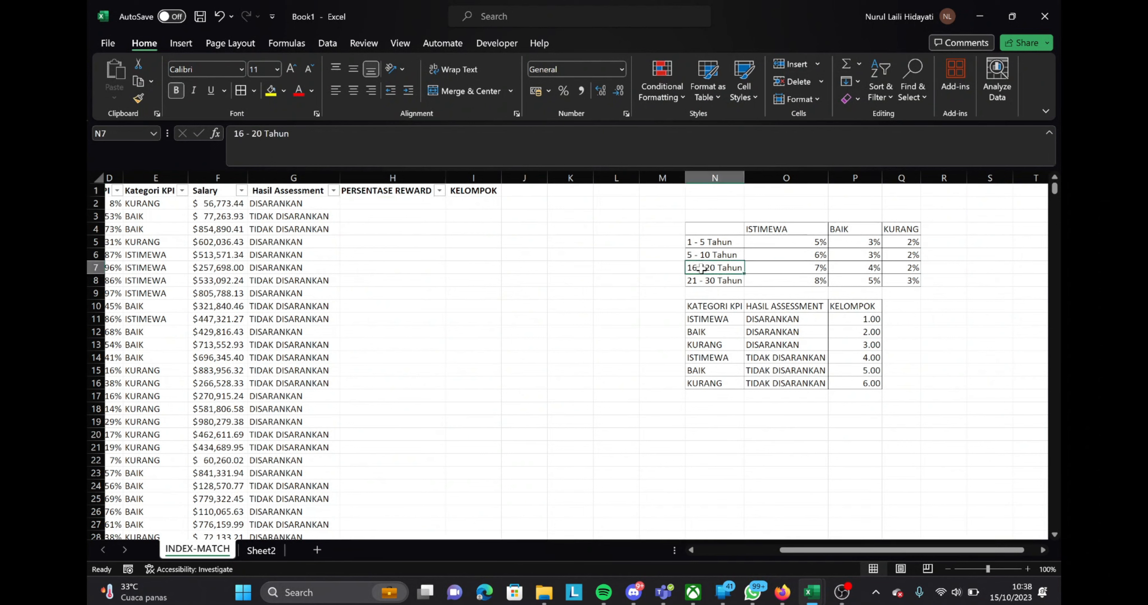
{"action": "key", "text": "Right"}
{"action": "key", "text": "Right"}
{"action": "key", "text": "Right"}
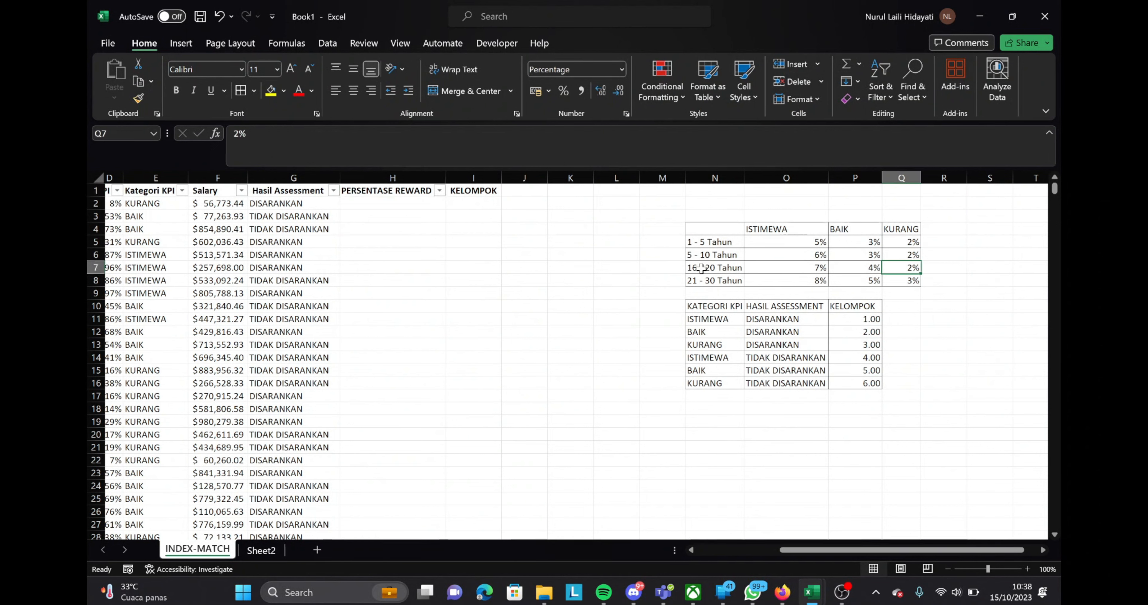
{"action": "key", "text": "Left"}
{"action": "key", "text": "Left"}
{"action": "key", "text": "Left"}
{"action": "key", "text": "Left"}
{"action": "key", "text": "Left"}
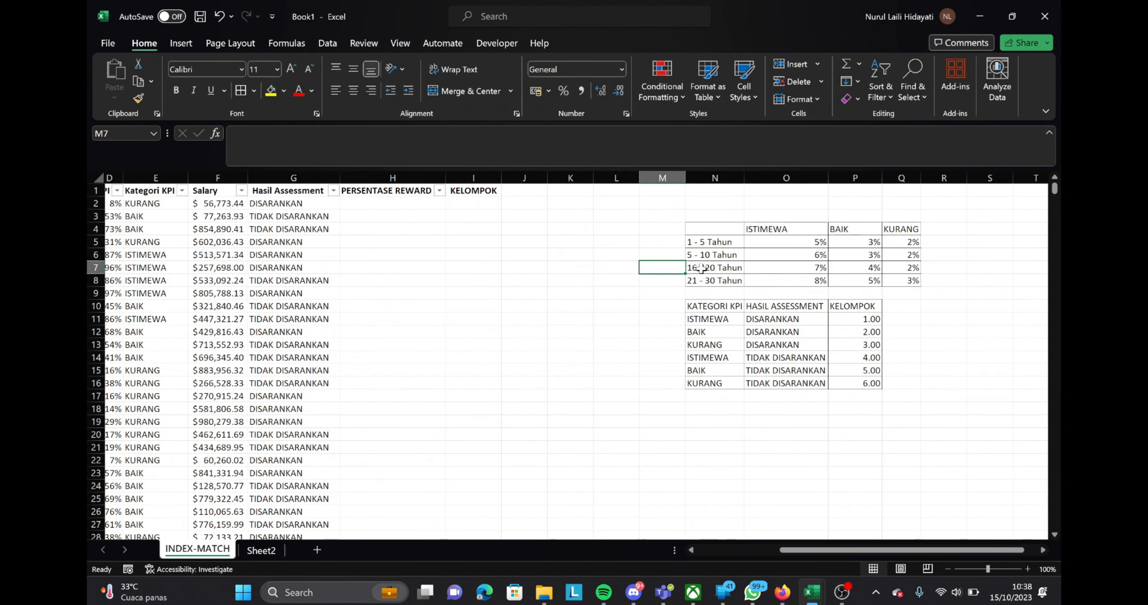
Start an INDEX formula in H2 under PERSENTASE REWARD, using the absolute range $O$5:$Q$8 as its array
{"action": "key", "text": "Left"}
{"action": "key", "text": "Up"}
{"action": "key", "text": "Left"}
{"action": "key", "text": "Left"}
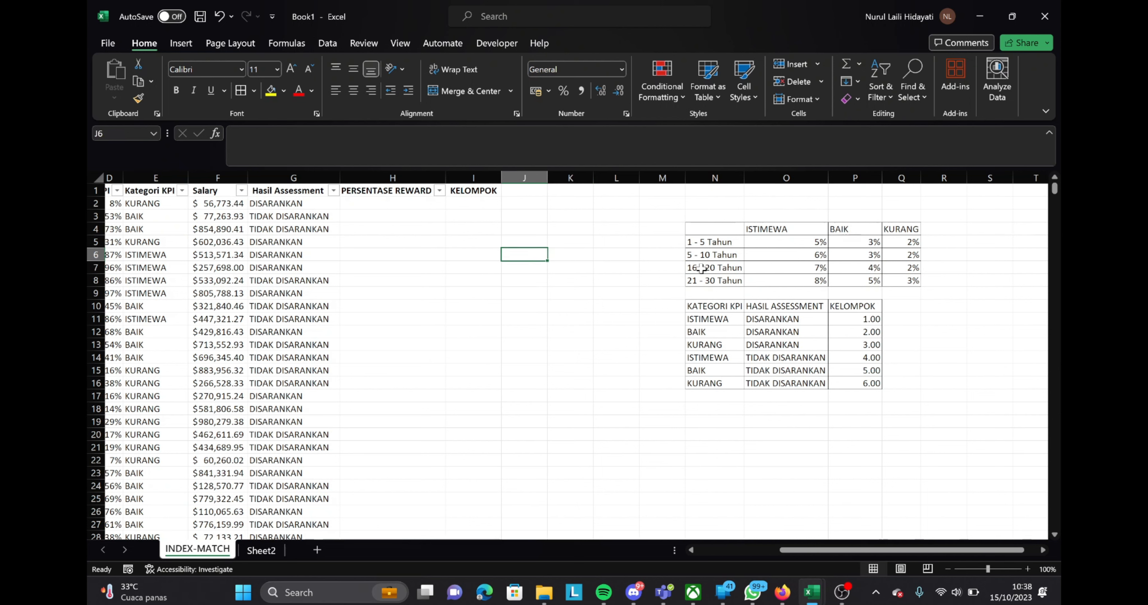
{"action": "key", "text": "Up"}
{"action": "key", "text": "Up"}
{"action": "key", "text": "Up"}
{"action": "key", "text": "Up"}
{"action": "key", "text": "Up"}
{"action": "key", "text": "Left"}
{"action": "key", "text": "Down"}
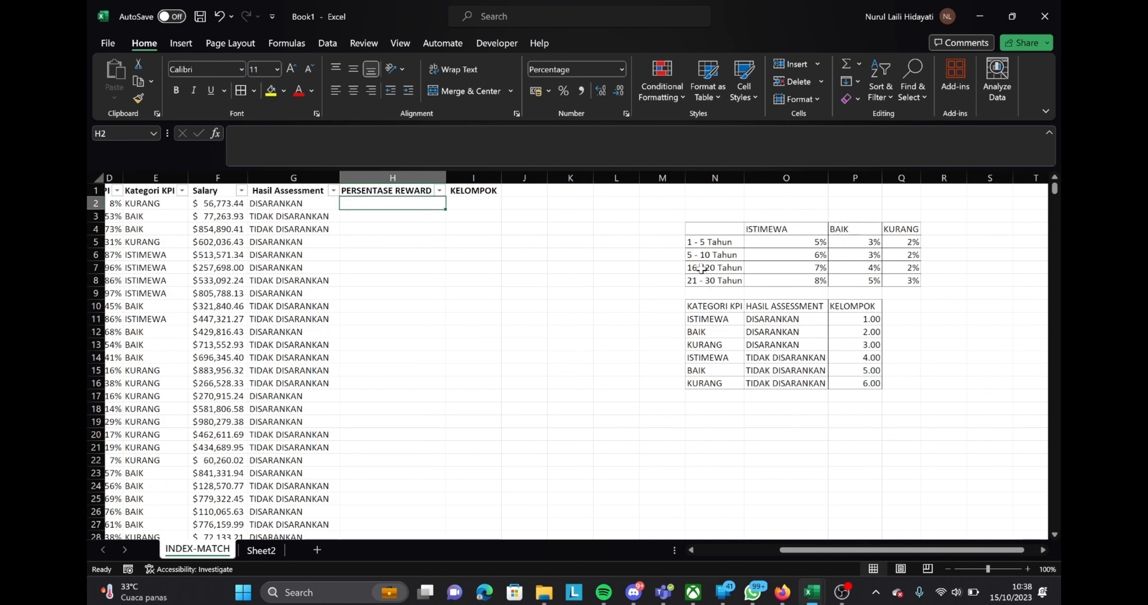
{"action": "type", "text": "=INDEX("}
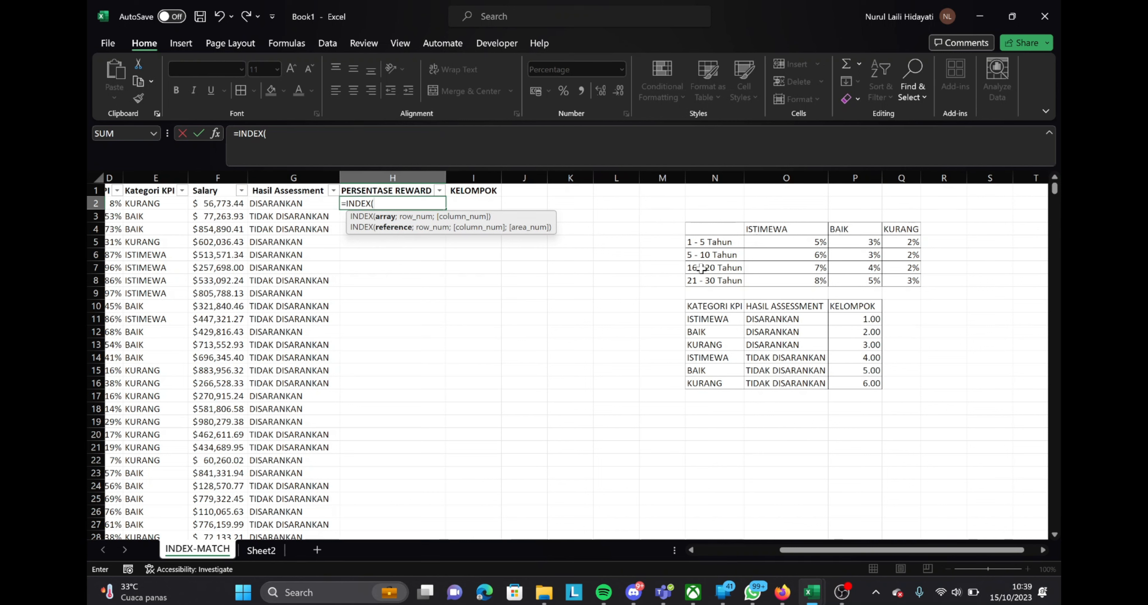
{"action": "key", "text": "Down"}
{"action": "key", "text": "Down"}
{"action": "key", "text": "Down"}
{"action": "key", "text": "ctrl+Right"}
{"action": "key", "text": "Right"}
{"action": "key", "text": "ctrl+shift+Down"}
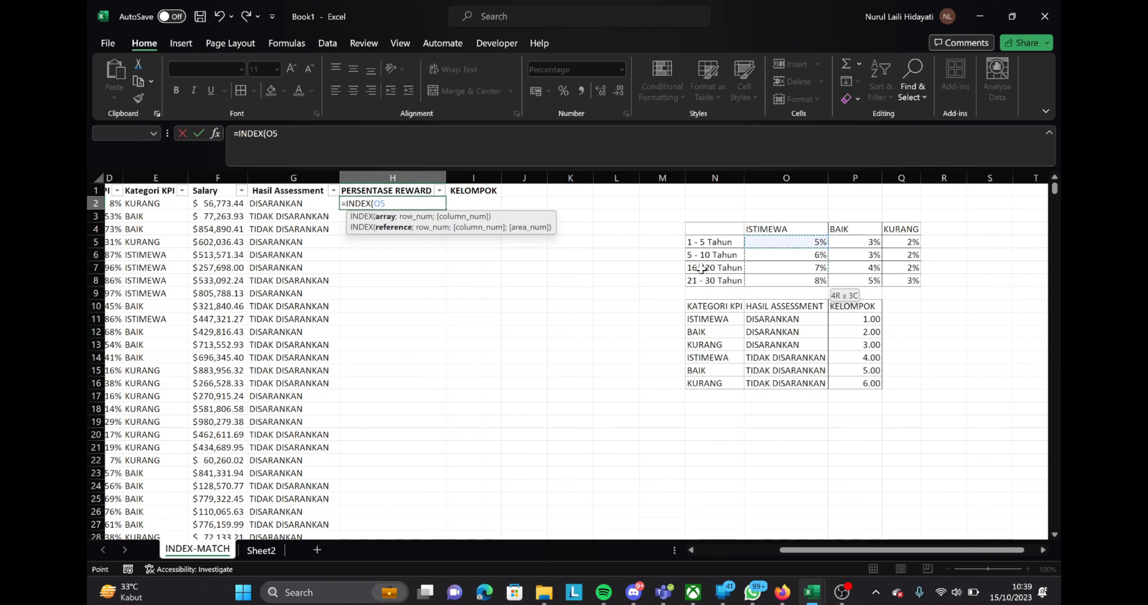
{"action": "key", "text": "ctrl+shift+Right"}
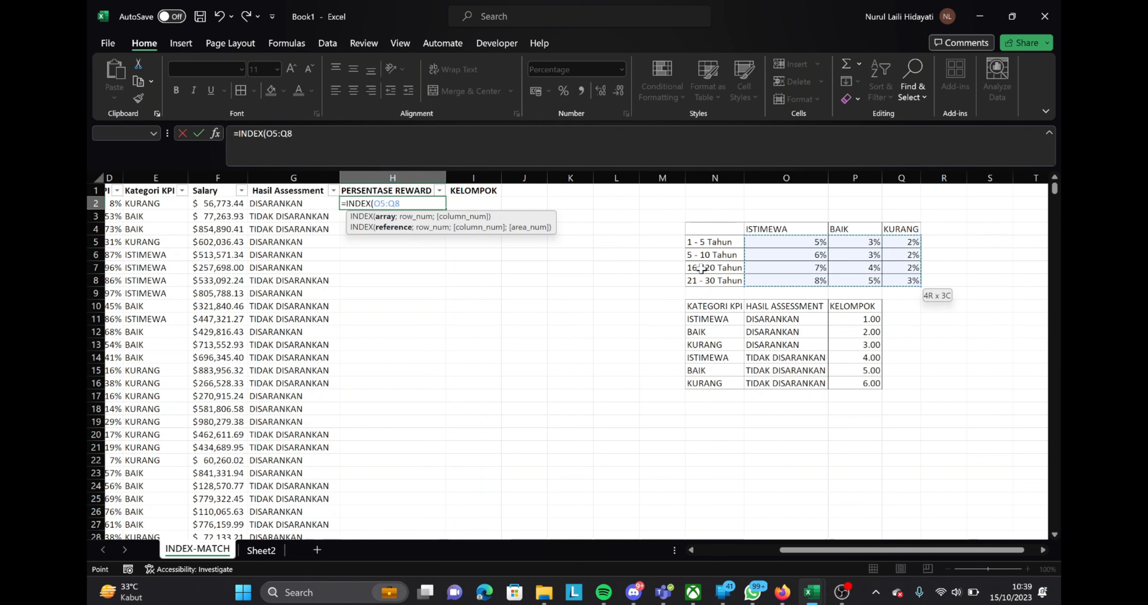
{"action": "key", "text": "F4"}
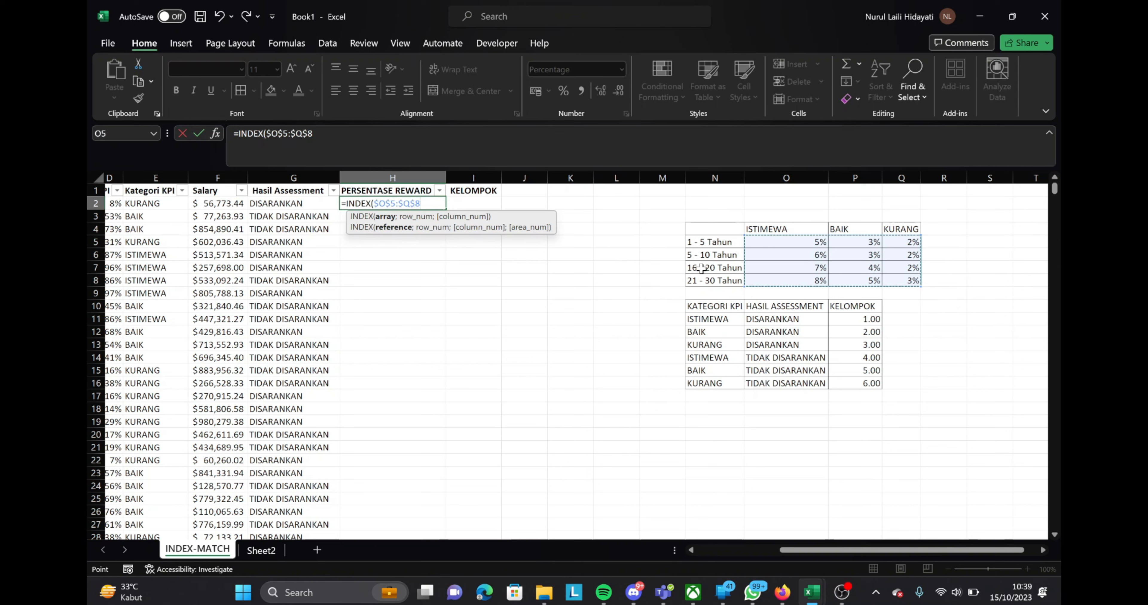
Nest a MATCH function as the INDEX row number, with the tenure category in C2 as its lookup value
{"action": "type", "text": ";m"}
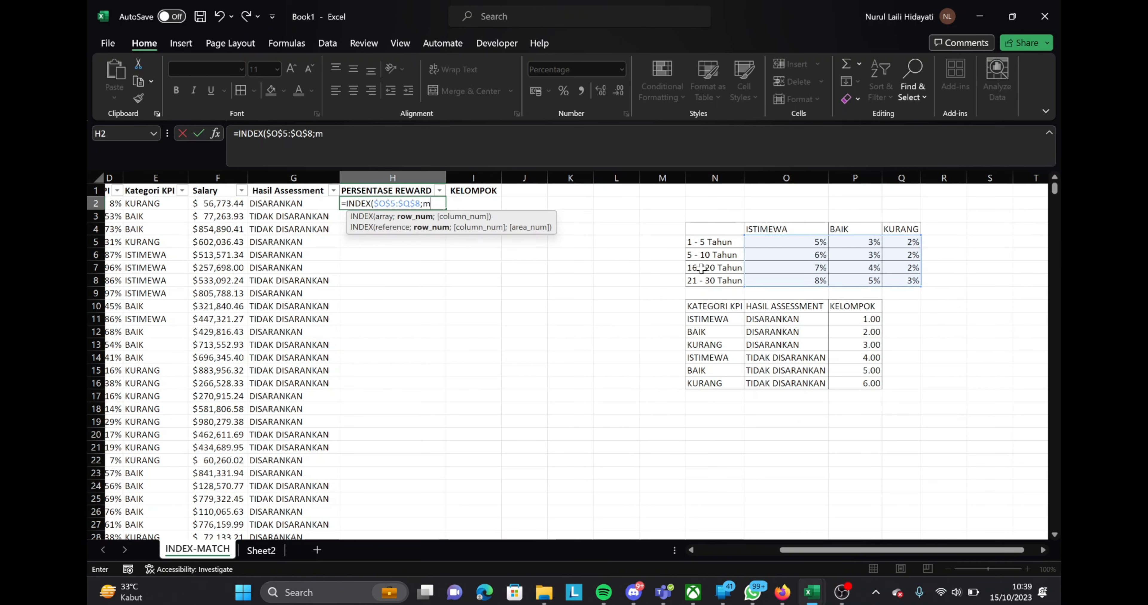
{"action": "type", "text": "atc"}
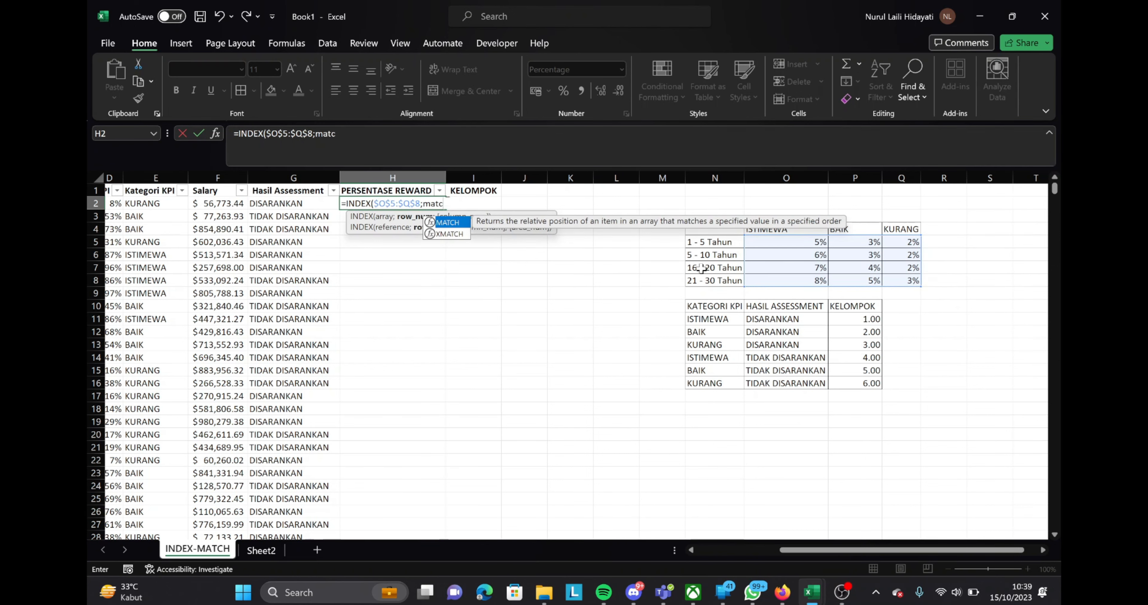
{"action": "key", "text": "Tab"}
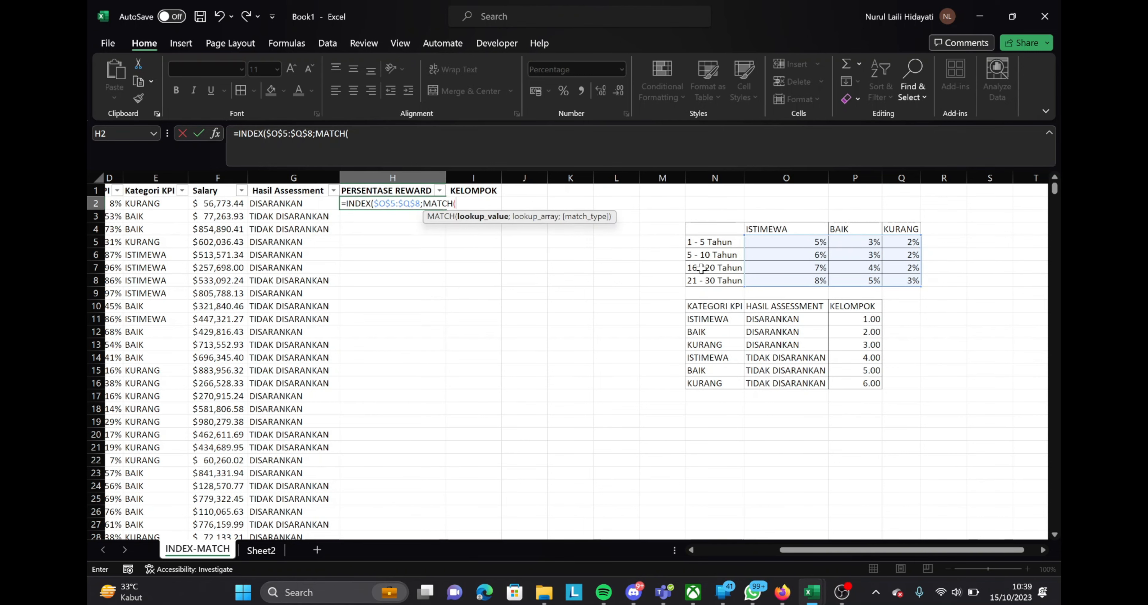
{"action": "key", "text": "Left"}
{"action": "key", "text": "Left"}
{"action": "key", "text": "Left"}
{"action": "key", "text": "Left"}
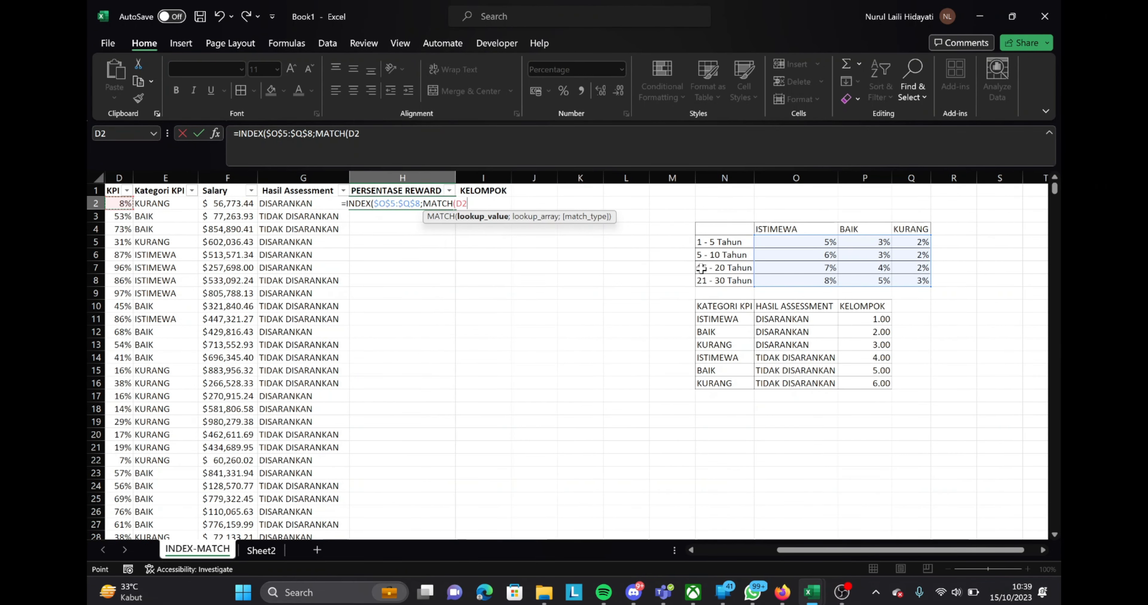
{"action": "key", "text": "Left"}
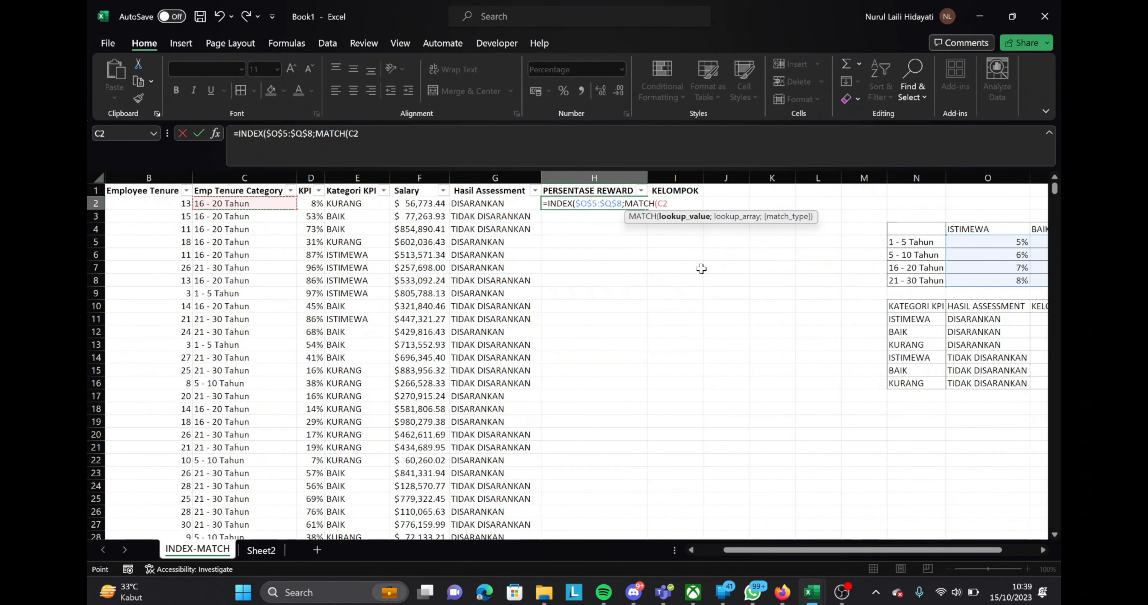
{"action": "type", "text": ";"}
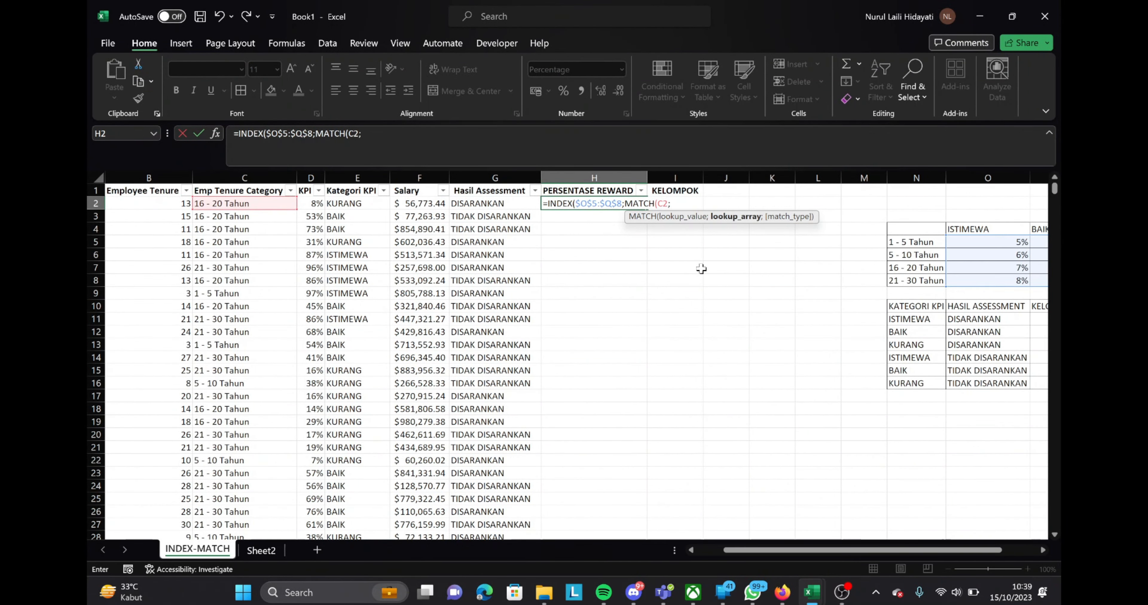
Complete the row MATCH with the absolute lookup range $N$5:$N$8 and match type 0
{"action": "key", "text": "Right"}
{"action": "key", "text": "Right"}
{"action": "key", "text": "Right"}
{"action": "key", "text": "Right"}
{"action": "key", "text": "Right"}
{"action": "key", "text": "Right"}
{"action": "key", "text": "Down"}
{"action": "key", "text": "Down"}
{"action": "key", "text": "Down"}
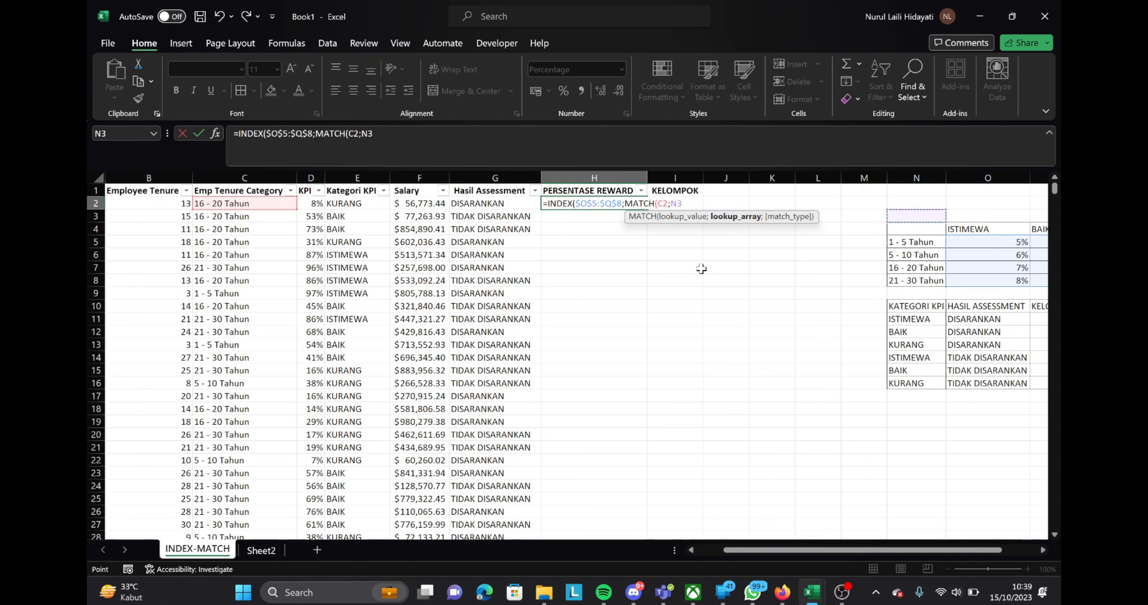
{"action": "key", "text": "ctrl+shift+Down"}
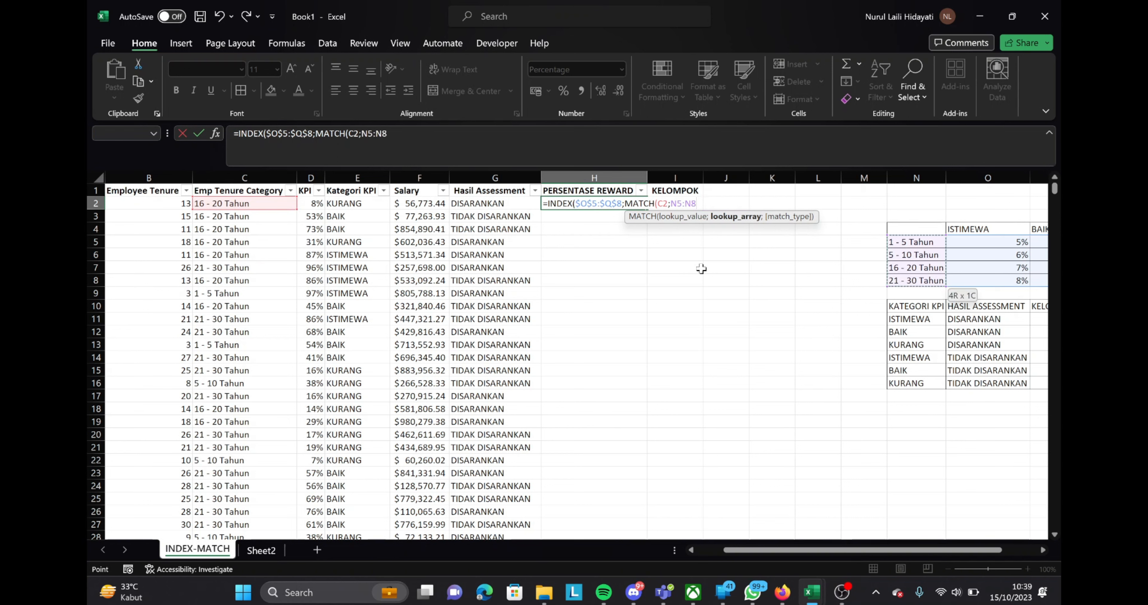
{"action": "key", "text": "F4"}
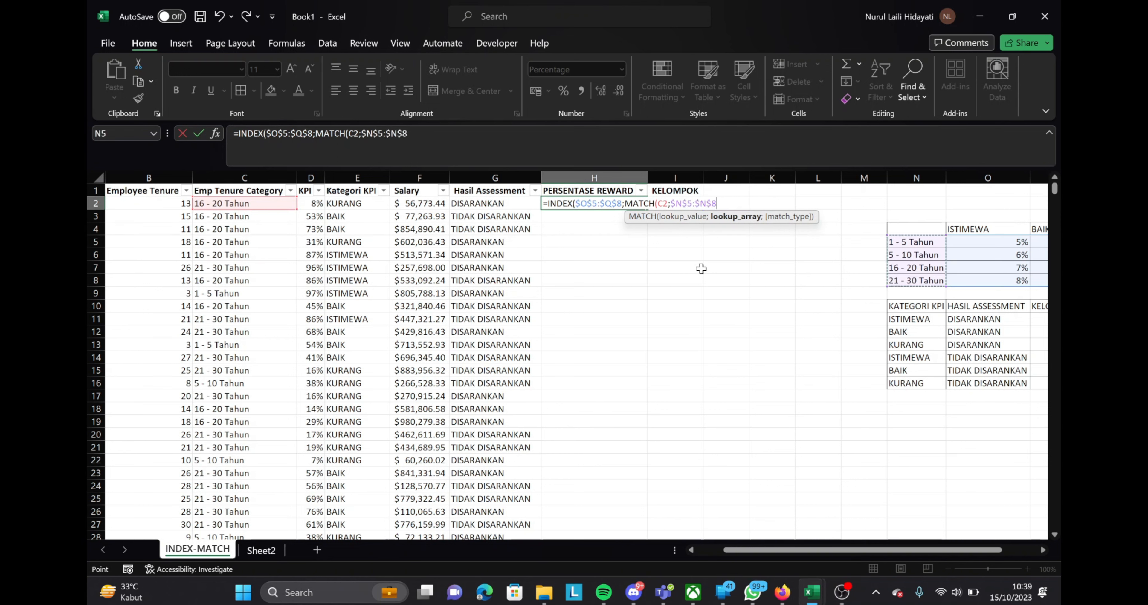
{"action": "type", "text": ";"}
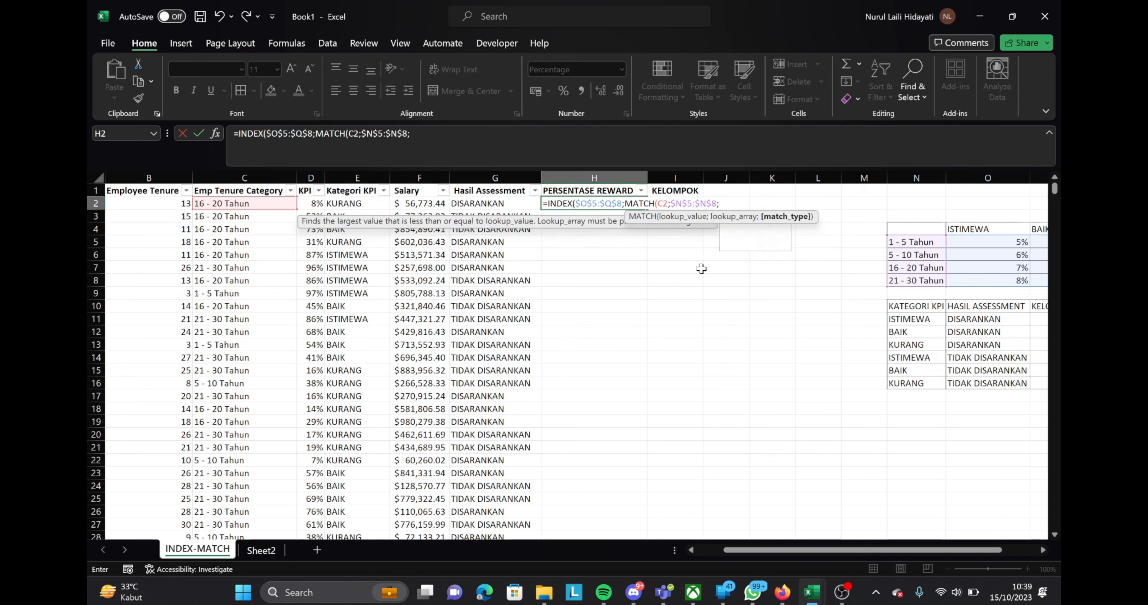
{"action": "type", "text": "0)"}
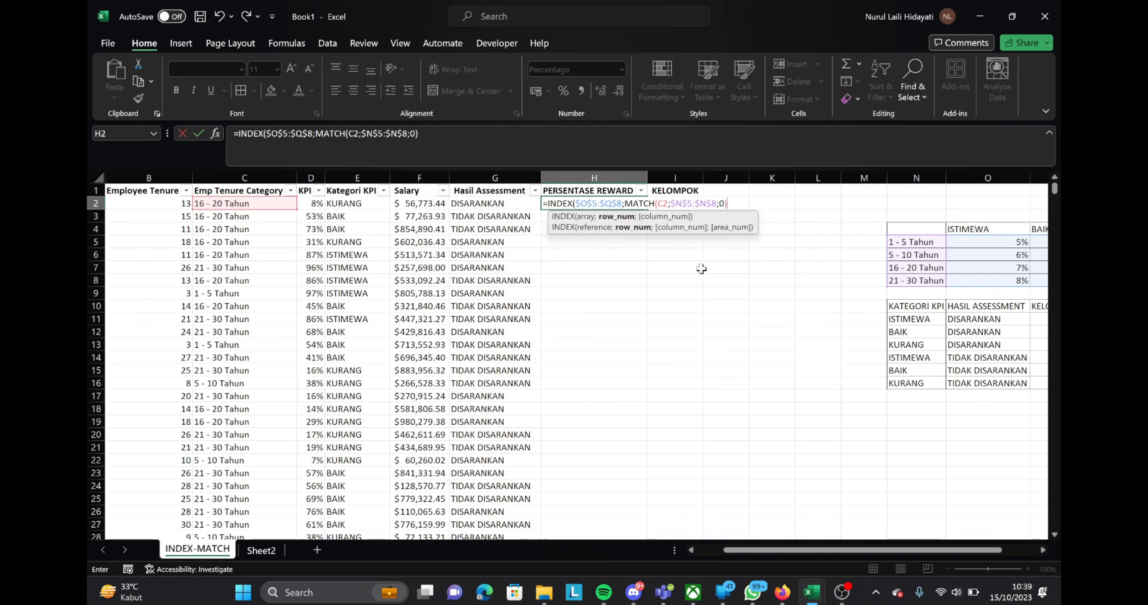
{"action": "type", "text": ";MATCH("}
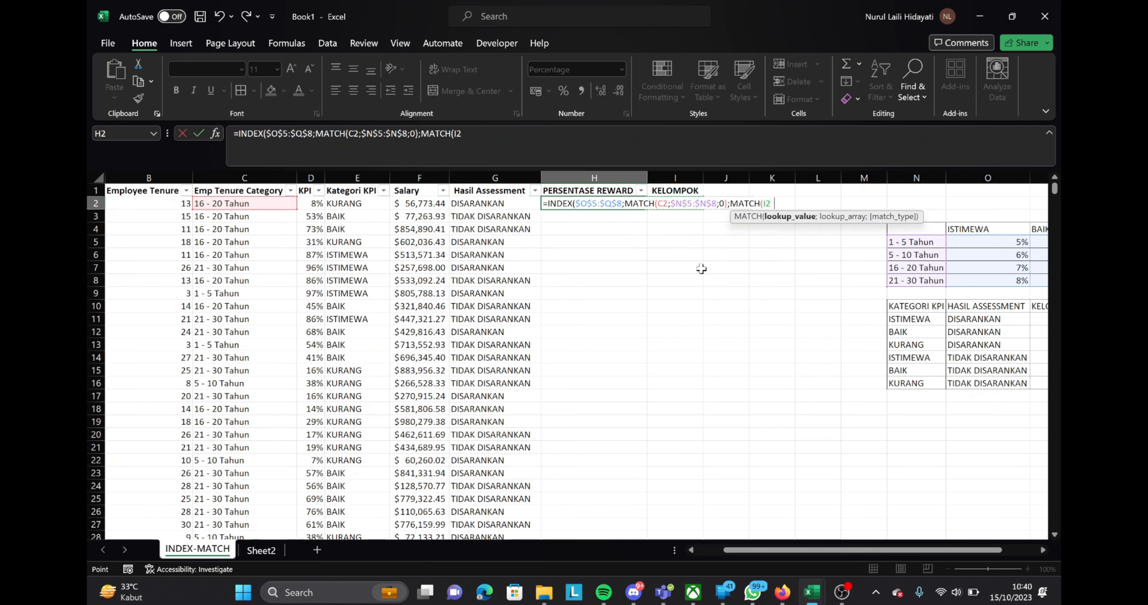
Add a second MATCH as the INDEX column number, with the KPI category in E2 as its lookup value
{"action": "key", "text": "Left"}
{"action": "key", "text": "Left"}
{"action": "key", "text": "Left"}
{"action": "key", "text": "Left"}
{"action": "key", "text": "Right"}
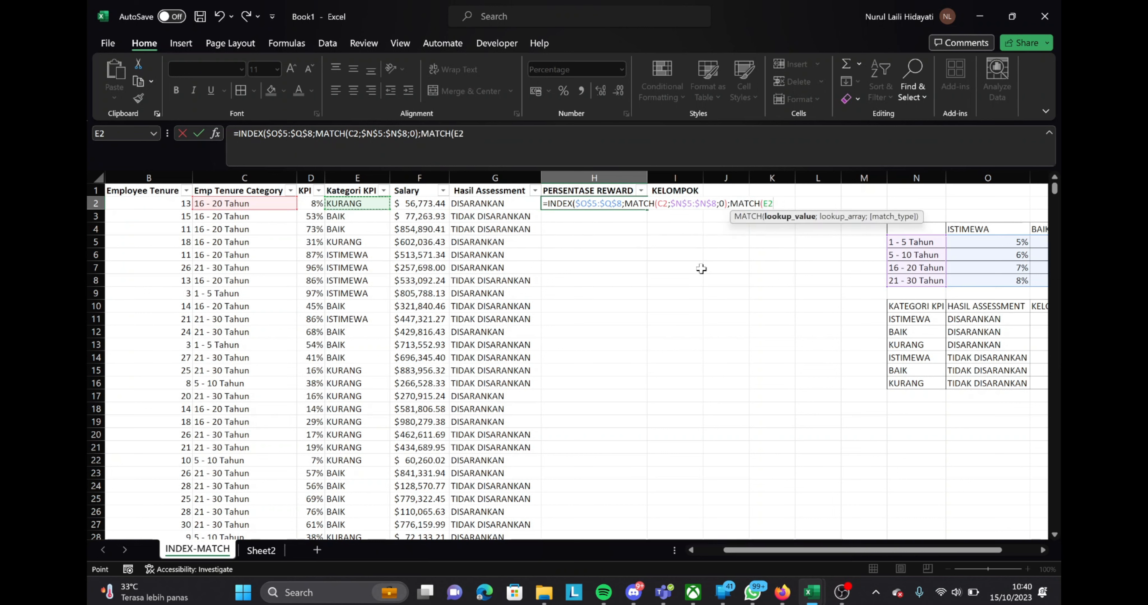
{"action": "type", "text": ";"}
Complete the column MATCH with the absolute lookup range $O$4:$Q$4 and match type 0, and enter the formula in H2
{"action": "key", "text": "Right"}
{"action": "key", "text": "Right"}
{"action": "key", "text": "Right"}
{"action": "key", "text": "Right"}
{"action": "key", "text": "Right"}
{"action": "key", "text": "Right"}
{"action": "key", "text": "Right"}
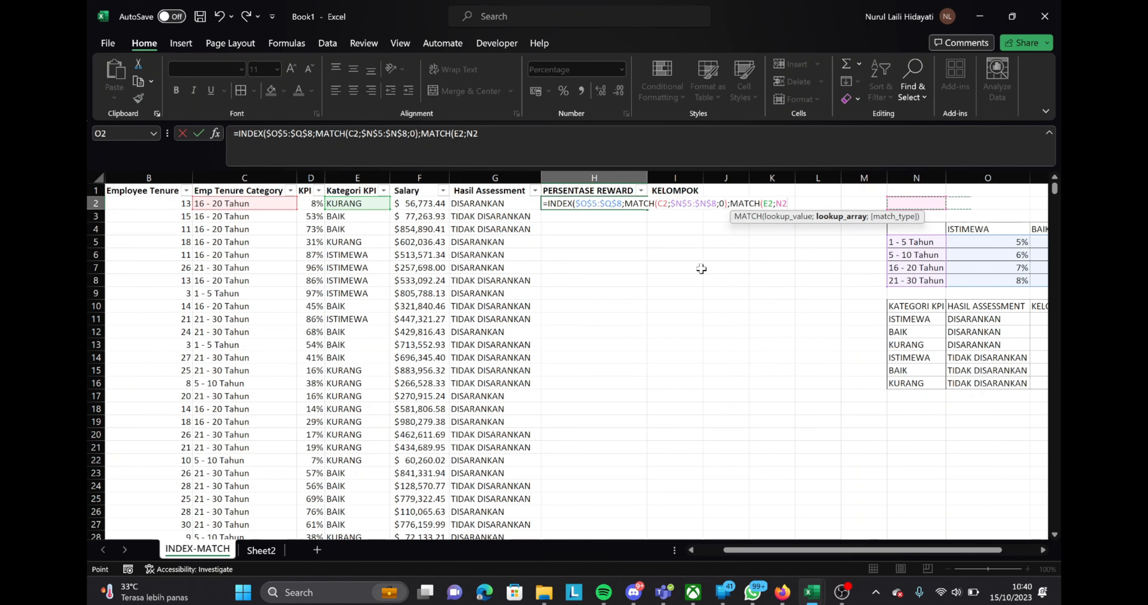
{"action": "key", "text": "Down"}
{"action": "key", "text": "Down"}
{"action": "key", "text": "shift+Right"}
{"action": "key", "text": "shift+Right"}
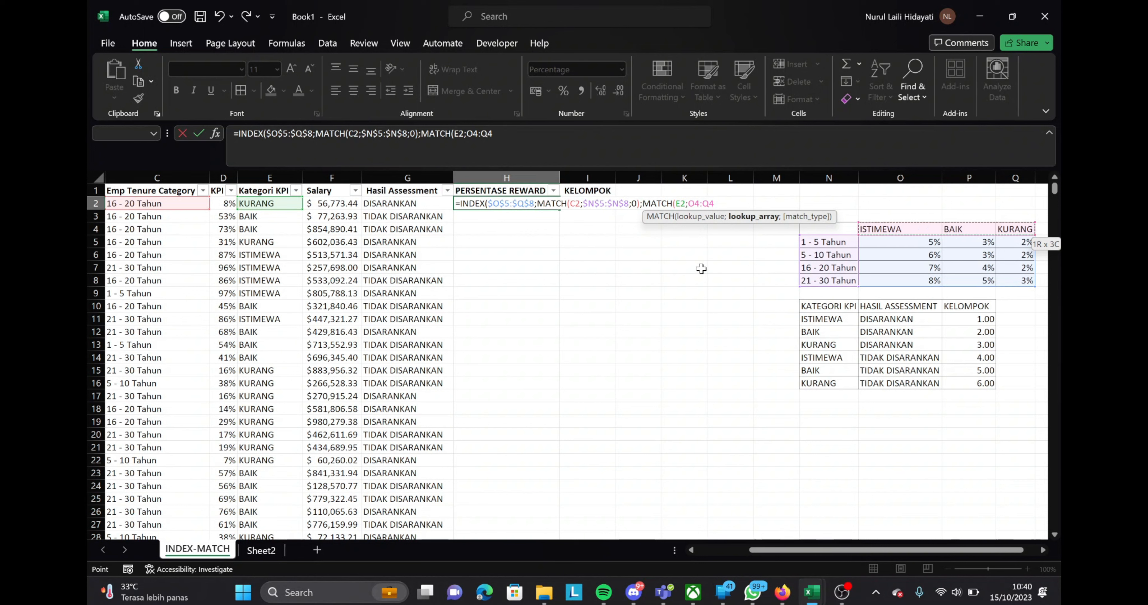
{"action": "key", "text": "F4"}
{"action": "type", "text": ";0"}
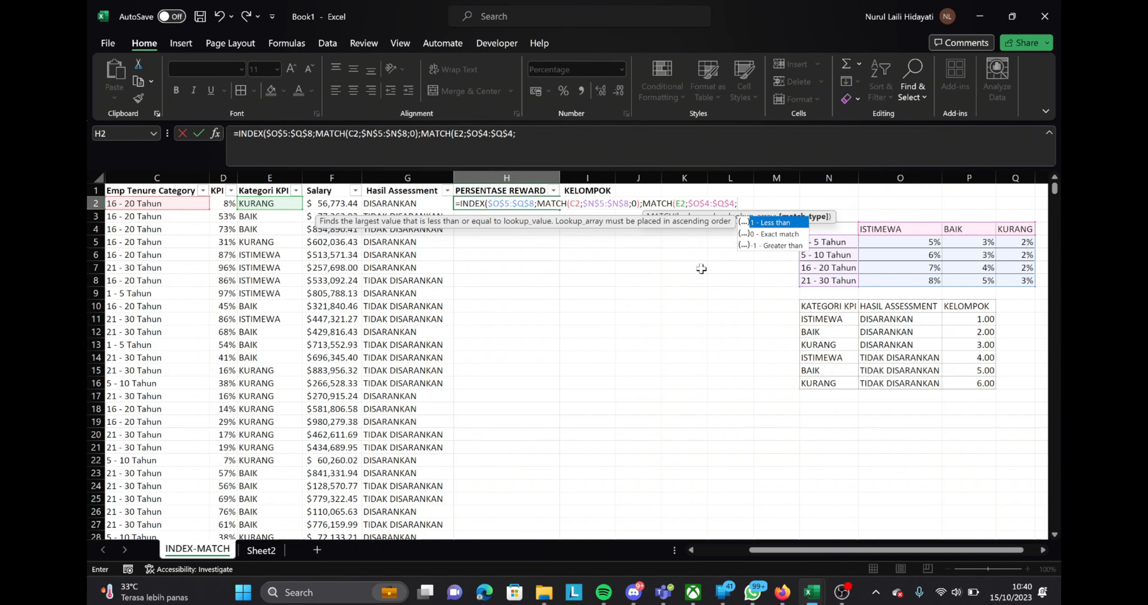
{"action": "type", "text": "))"}
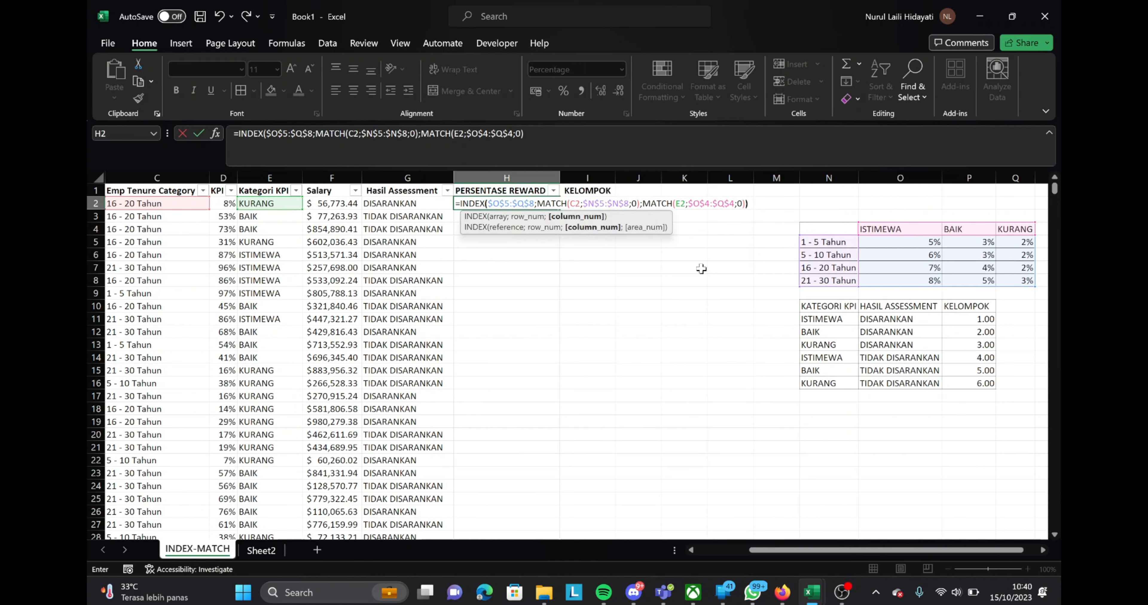
{"action": "key", "text": "Return"}
Fill the H2 formula down the PERSENTASE REWARD column to the last employee row
{"action": "key", "text": "Left"}
{"action": "key", "text": "ctrl+Down"}
{"action": "key", "text": "Right"}
{"action": "key", "text": "ctrl+shift+Up"}
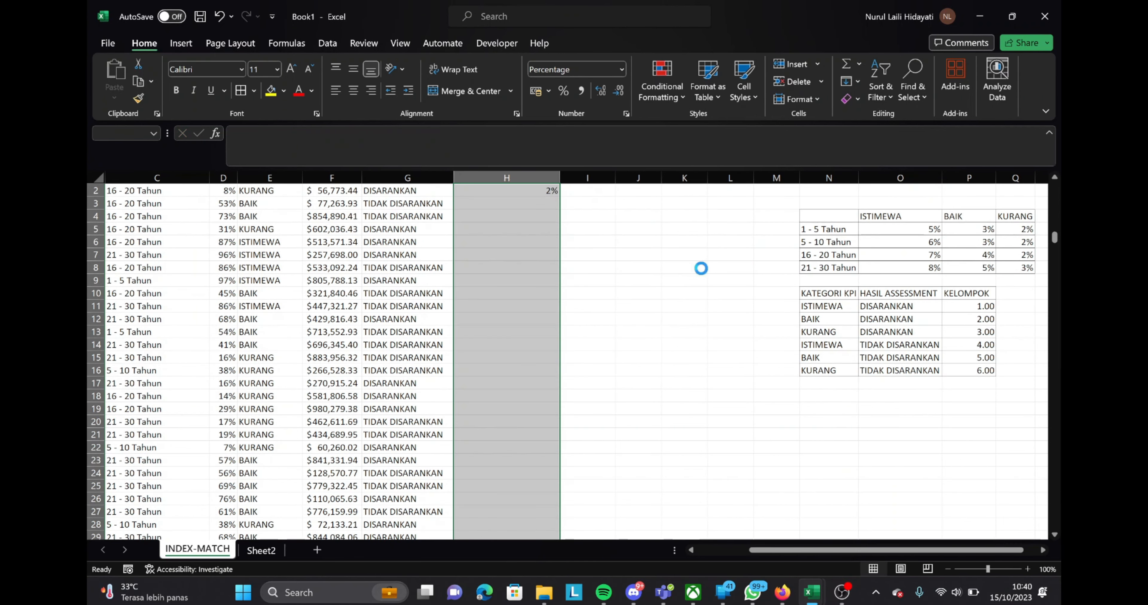
{"action": "key", "text": "ctrl+d"}
Check the filled reward percentages in the first rows against each employee's tenure category, KPI category and the reference table
{"action": "key", "text": "ctrl+Down"}
{"action": "key", "text": "Down"}
{"action": "key", "text": "ctrl+Up"}
{"action": "key", "text": "ctrl+Up"}
{"action": "key", "text": "Down"}
{"action": "key", "text": "Down"}
{"action": "key", "text": "Down"}
{"action": "key", "text": "Down"}
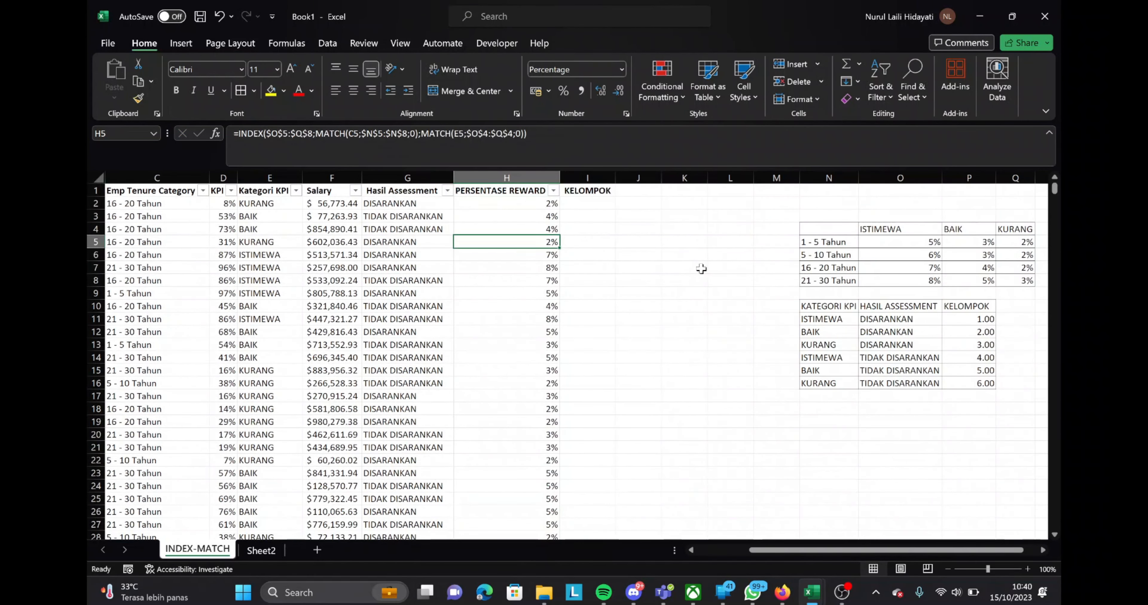
{"action": "key", "text": "Left"}
{"action": "key", "text": "Left"}
{"action": "key", "text": "Left"}
{"action": "key", "text": "Down"}
{"action": "key", "text": "Down"}
{"action": "key", "text": "Down"}
{"action": "key", "text": "Left"}
{"action": "key", "text": "Left"}
{"action": "key", "text": "Left"}
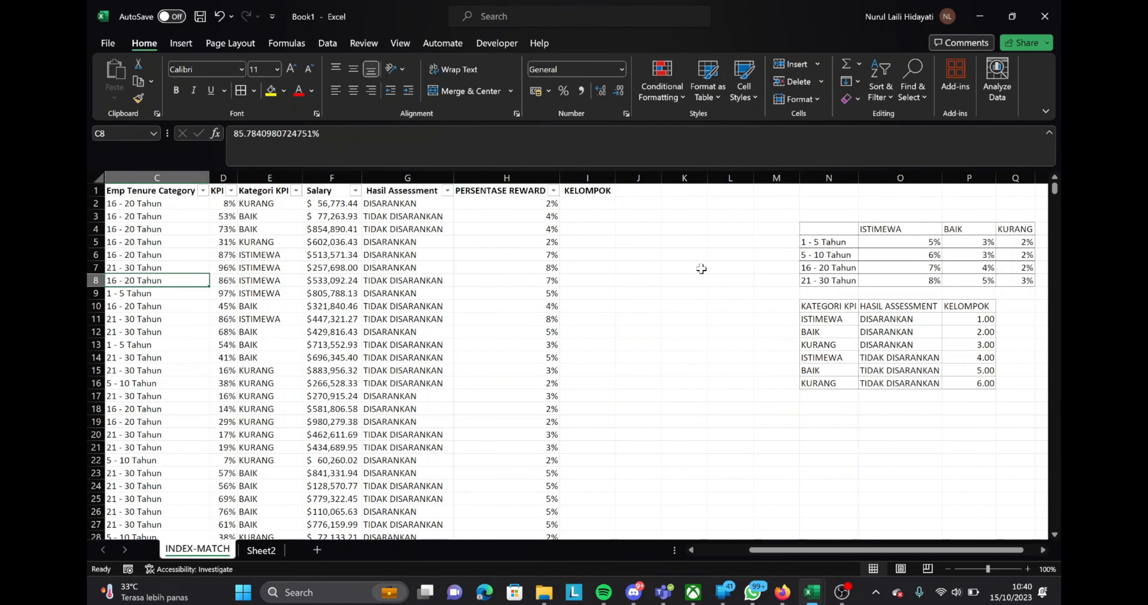
{"action": "key", "text": "Right"}
{"action": "key", "text": "Down"}
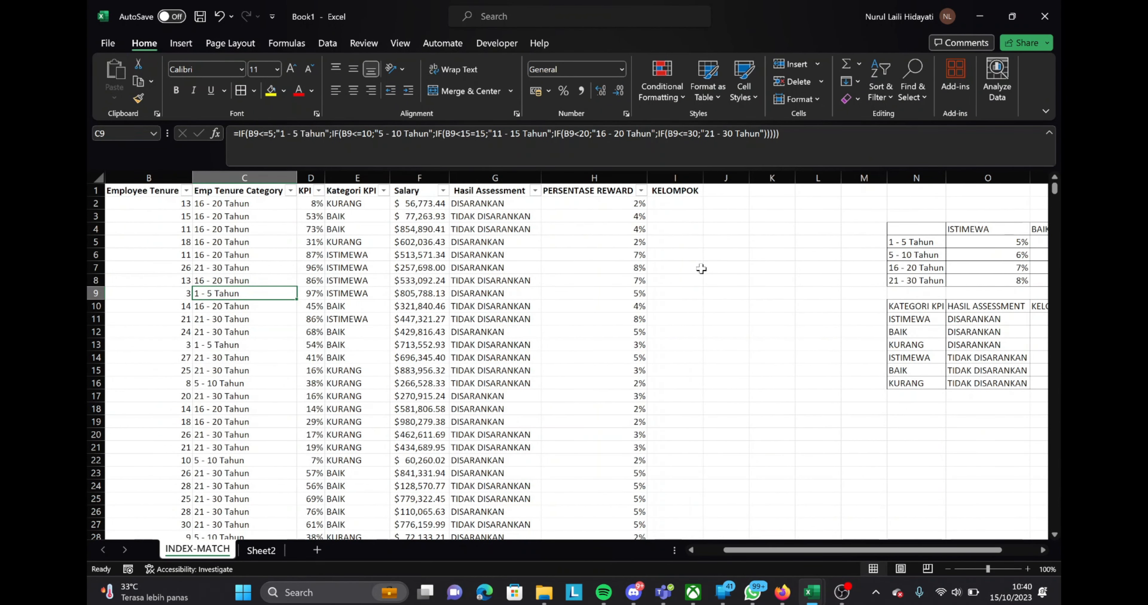
{"action": "left_click", "coordinate": [756, 324], "text": "shift"}
{"action": "key", "text": "shift+space"}
{"action": "key", "text": "Right"}
{"action": "key", "text": "Left"}
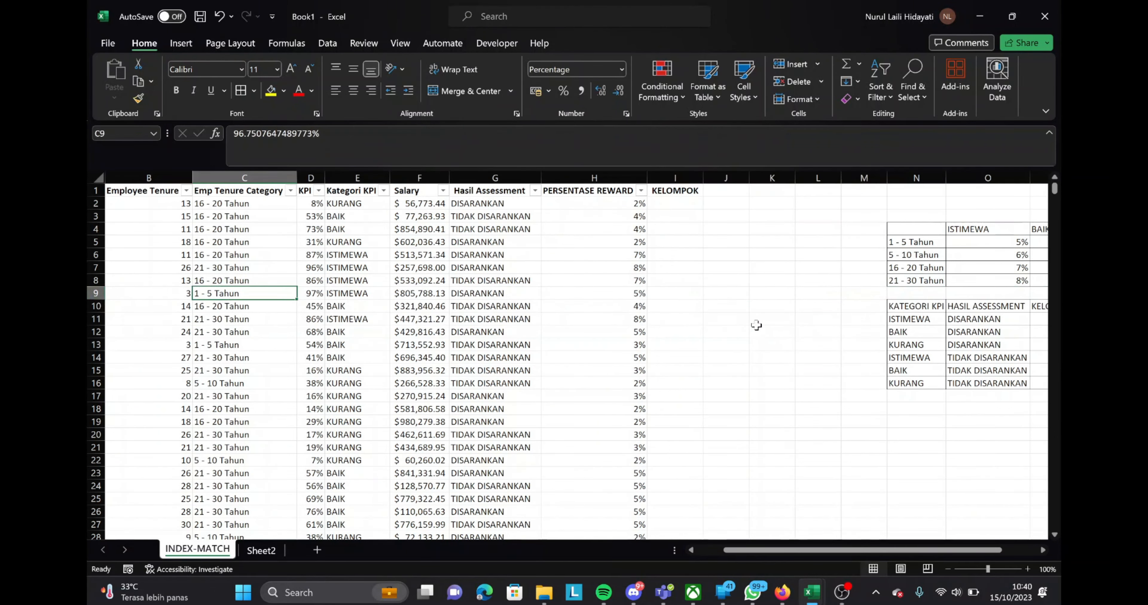
Start an INDEX formula in I2 under KELOMPOK, with the absolute range $P$11:$P$16 as its array
{"action": "key", "text": "shift+space"}
{"action": "scroll", "coordinate": [850, 392], "scroll_direction": "right", "scroll_amount": 2}
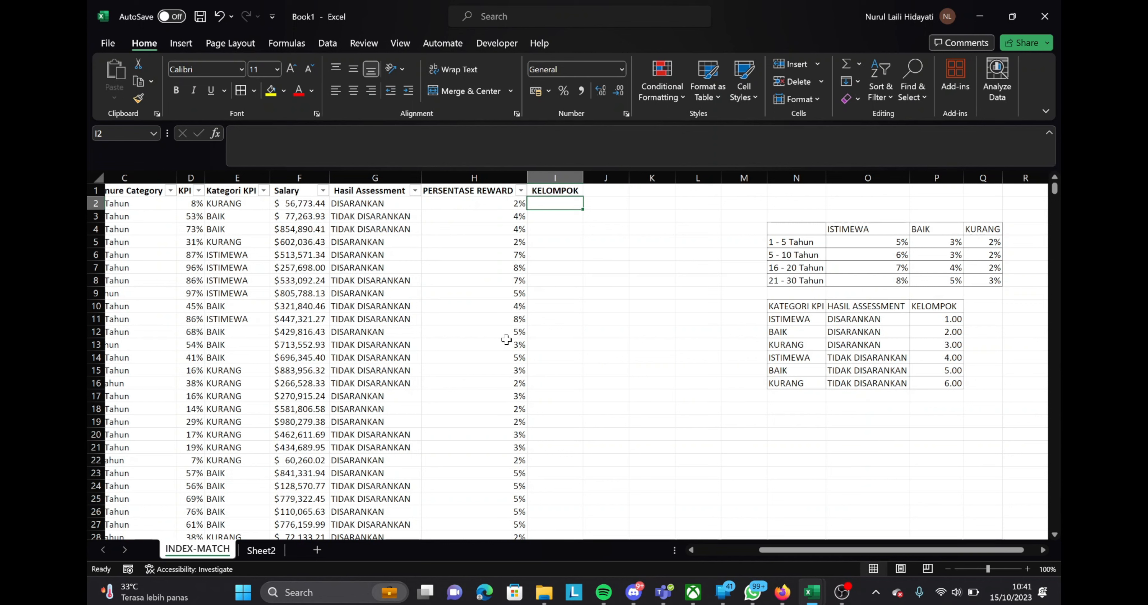
{"action": "left_click", "coordinate": [815, 322]}
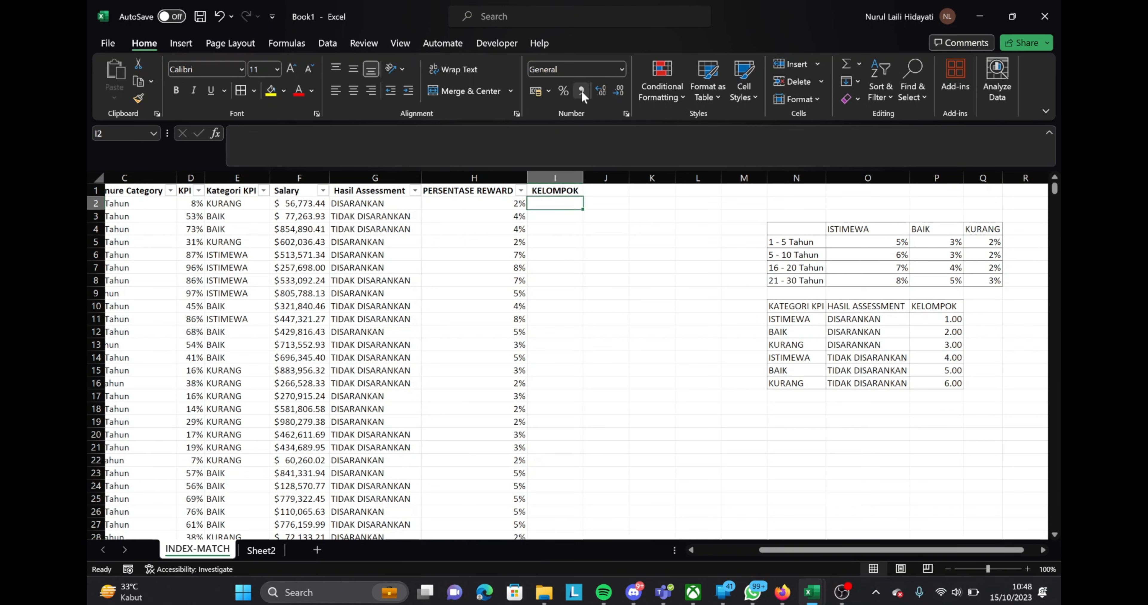
{"action": "type", "text": "=ind"}
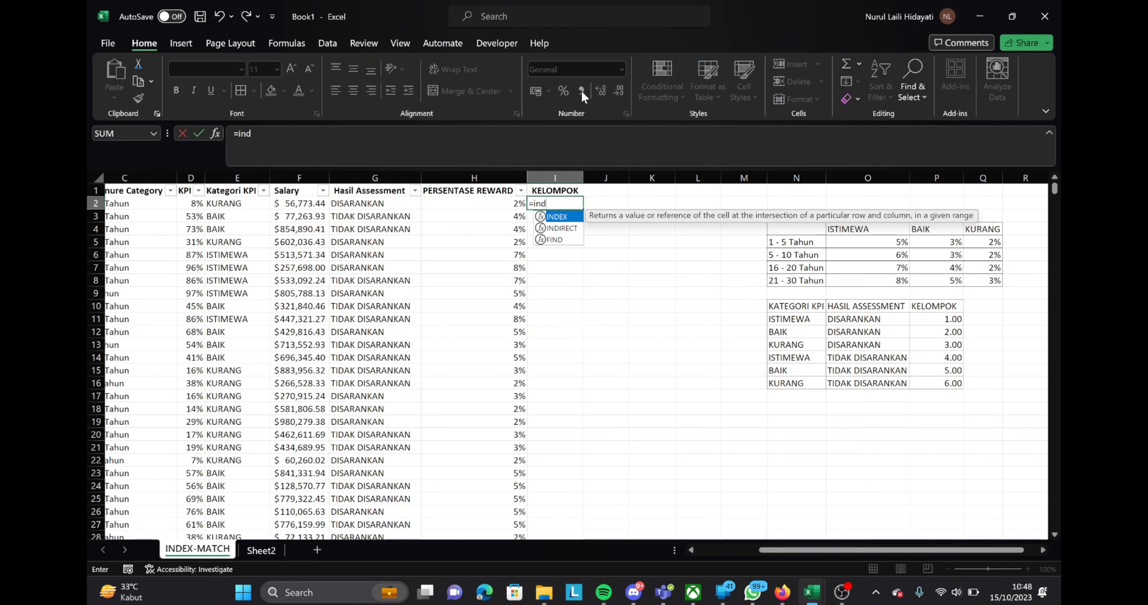
{"action": "key", "text": "Tab"}
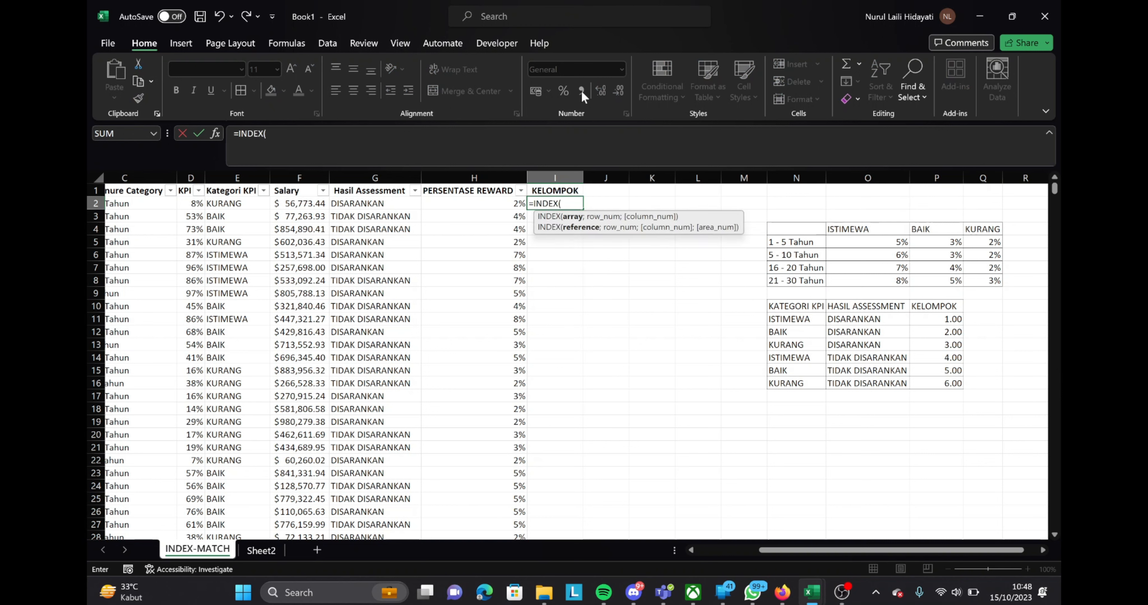
{"action": "left_click", "coordinate": [944, 318]}
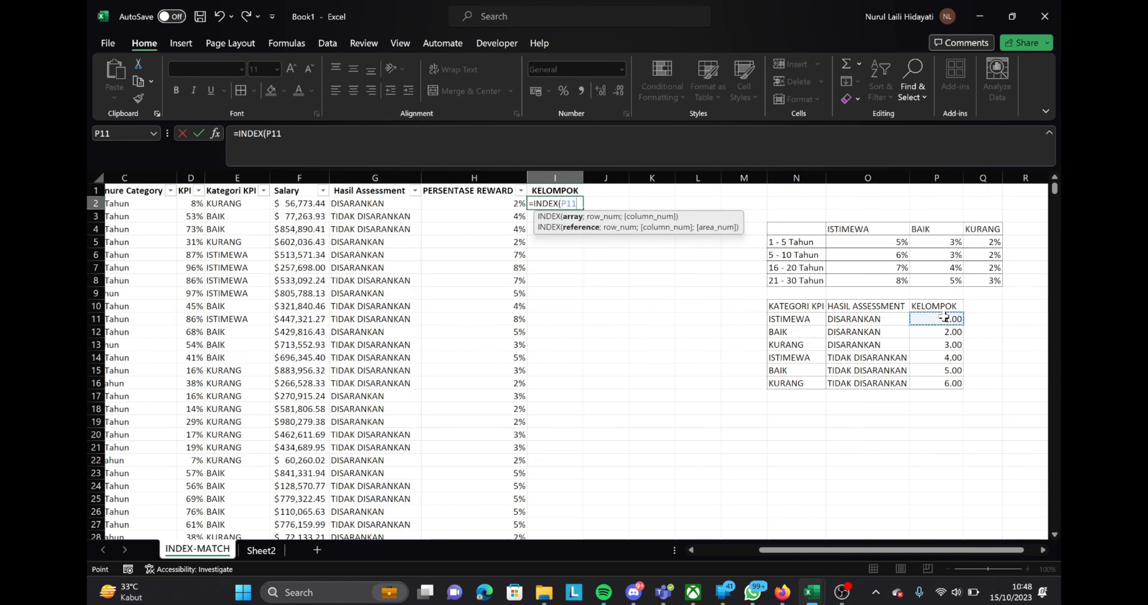
{"action": "key", "text": "ctrl+shift+Down"}
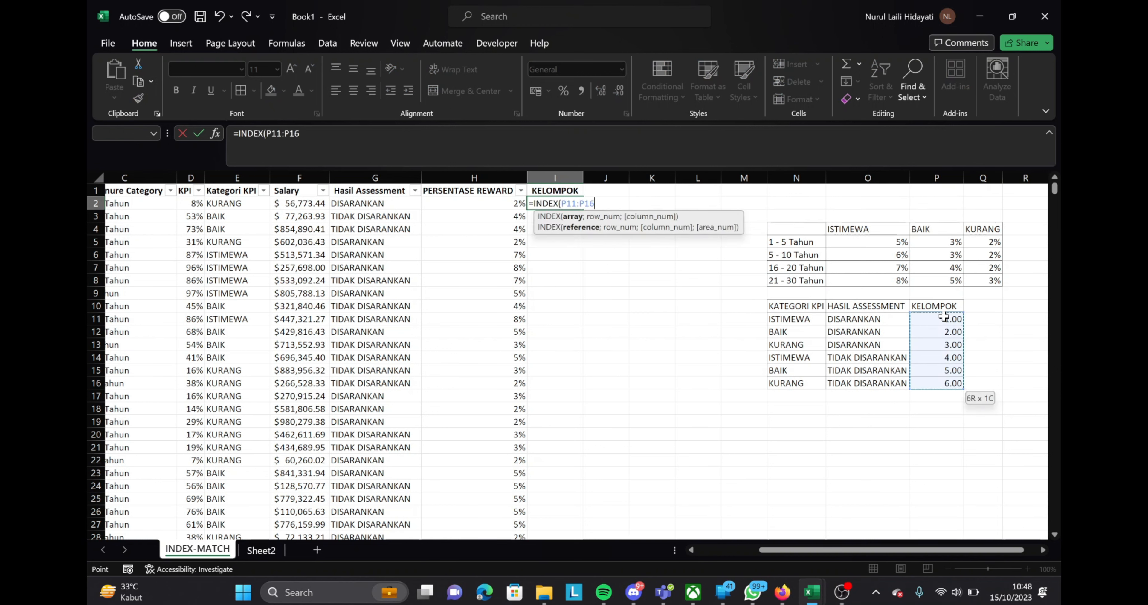
{"action": "key", "text": "F4"}
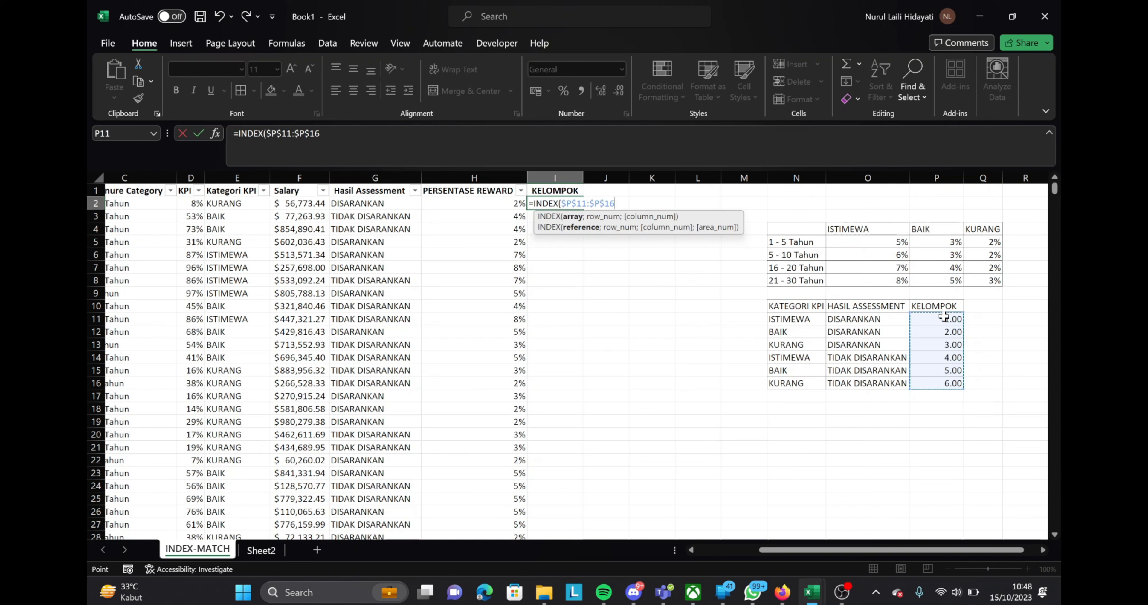
{"action": "type", "text": ";"}
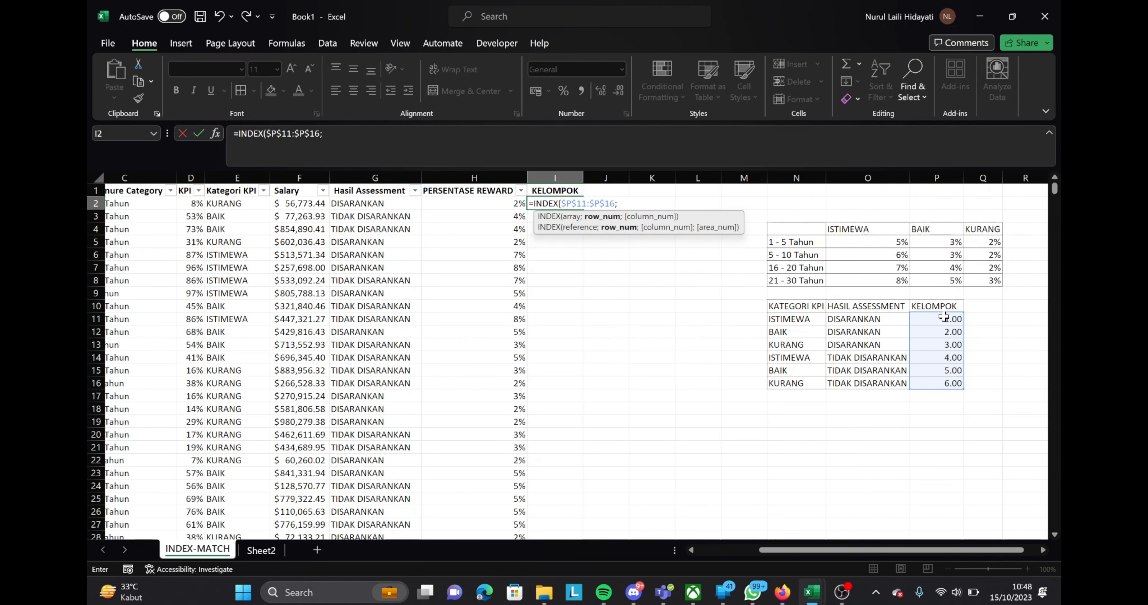
{"action": "type", "text": "MATCH("}
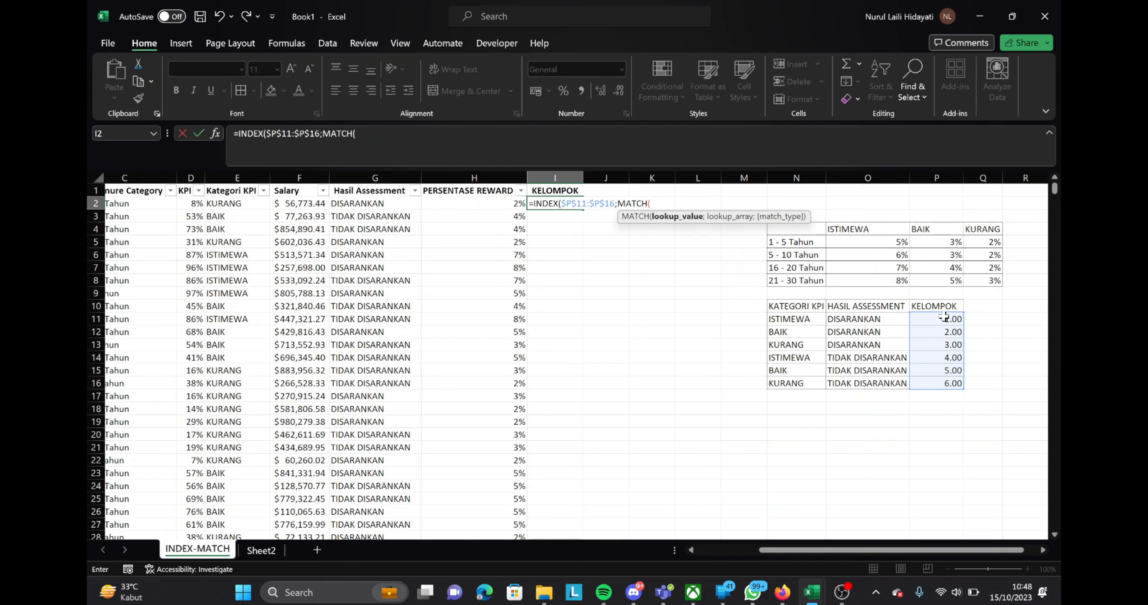
Add a MATCH as the row number with lookup value 1 and the first condition ($N$11:$N$16=E2) for the KPI category
{"action": "type", "text": "1"}
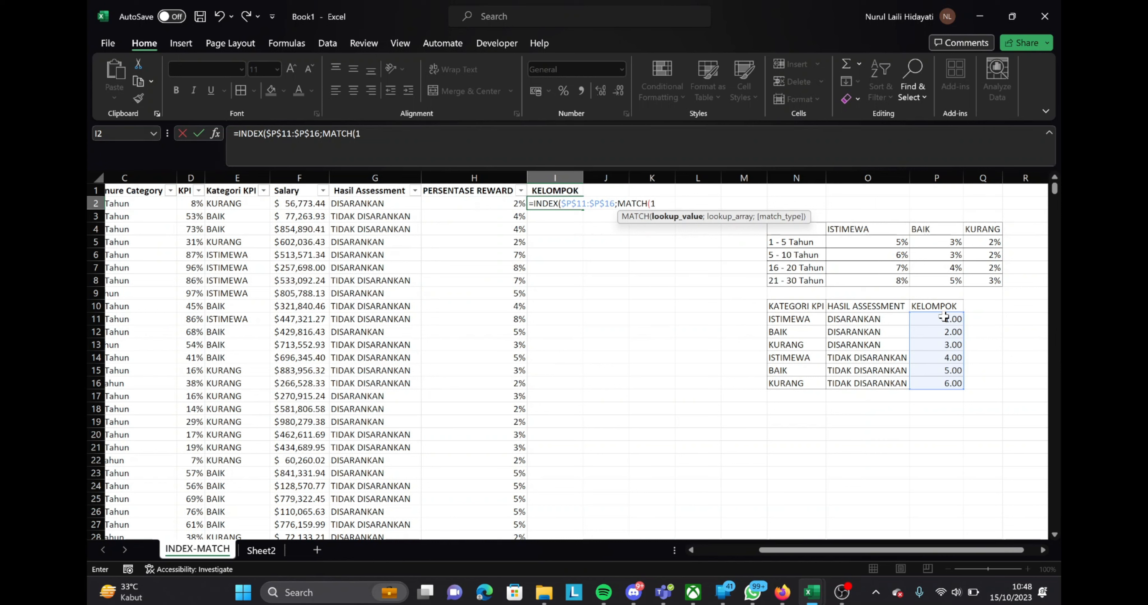
{"action": "type", "text": ";("}
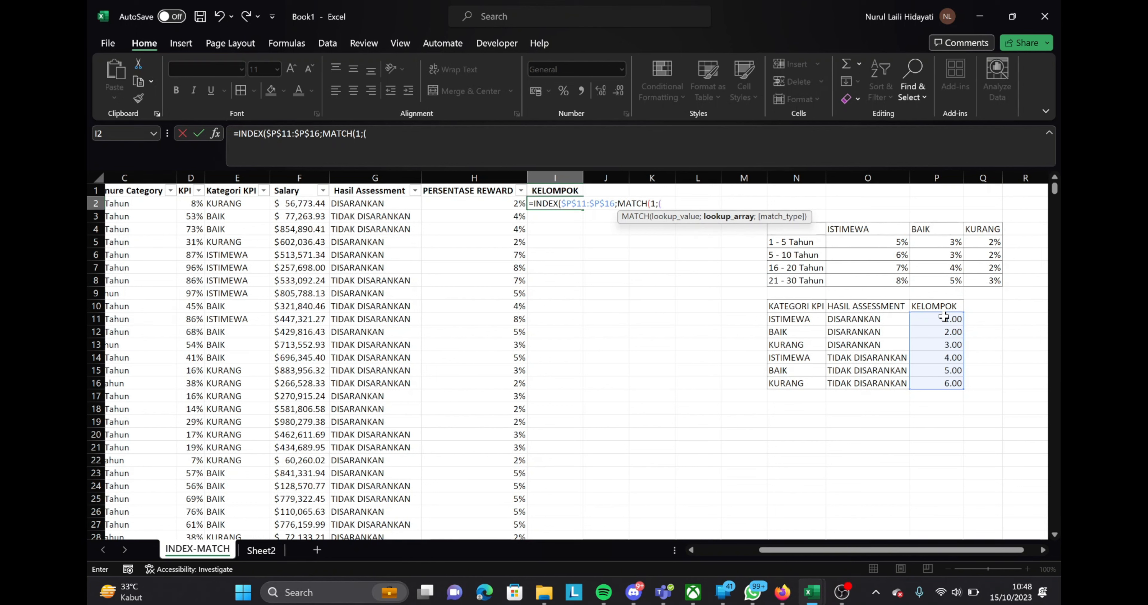
{"action": "left_click", "coordinate": [792, 318]}
{"action": "key", "text": "ctrl+shift+Down"}
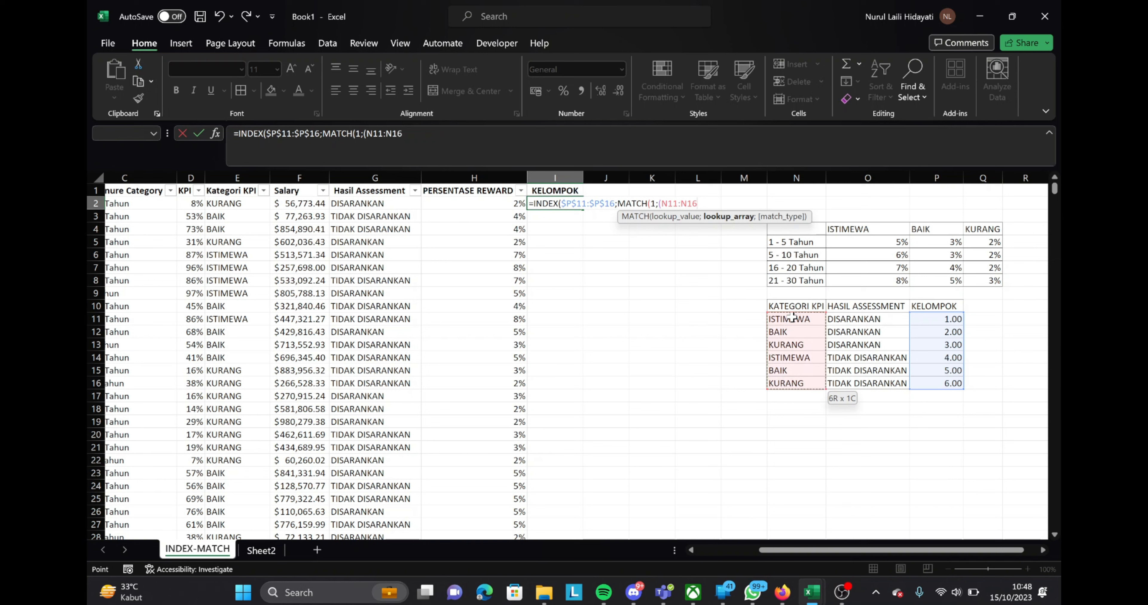
{"action": "key", "text": "F4"}
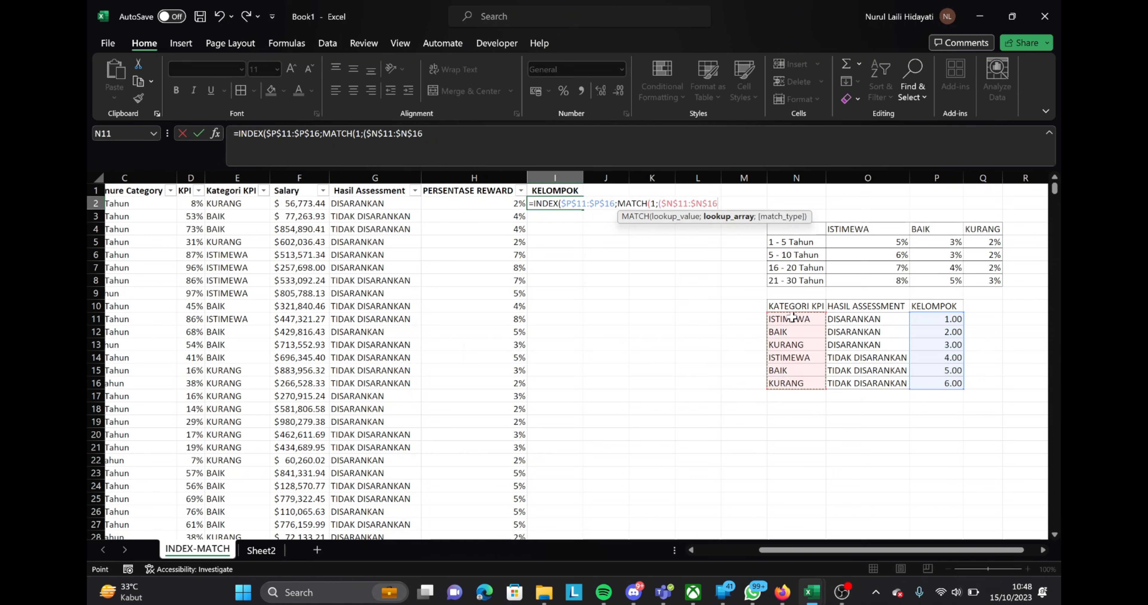
{"action": "type", "text": "="}
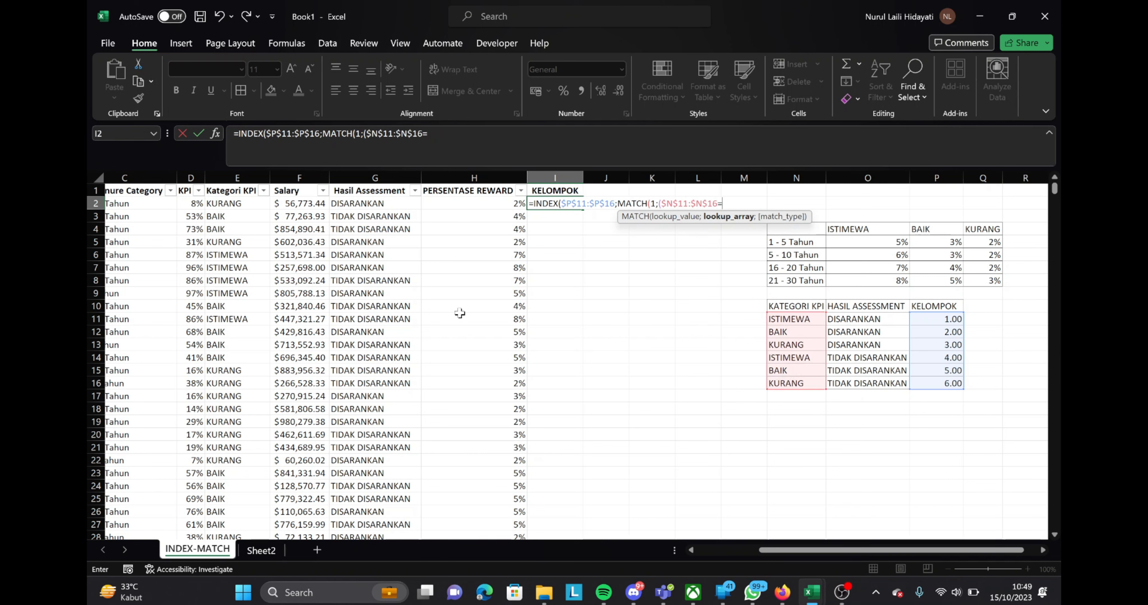
{"action": "left_click", "coordinate": [252, 203]}
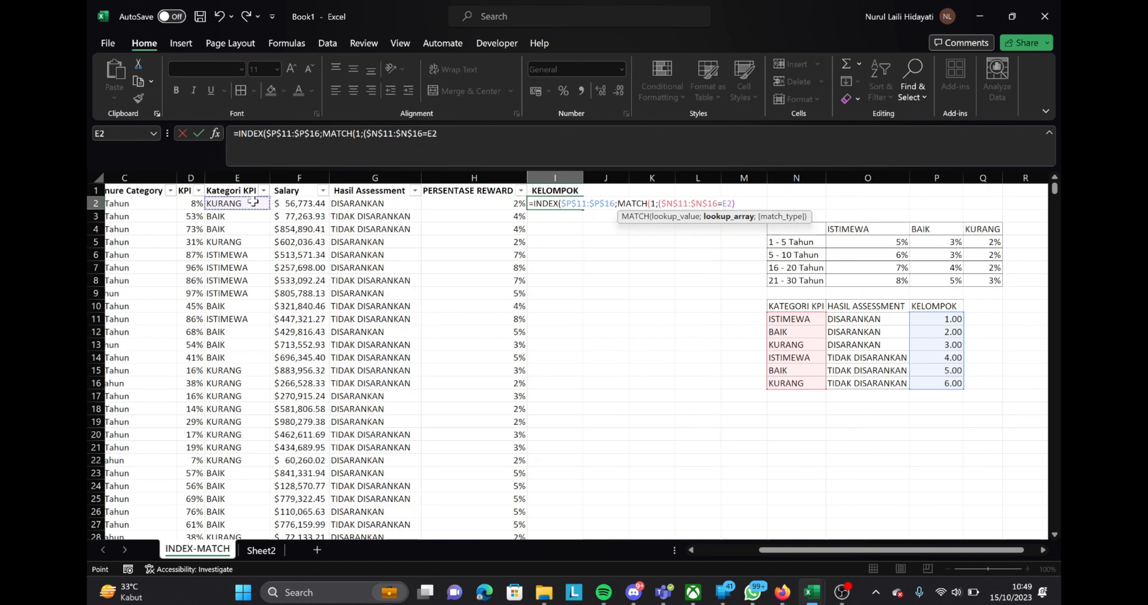
{"action": "type", "text": ")*("}
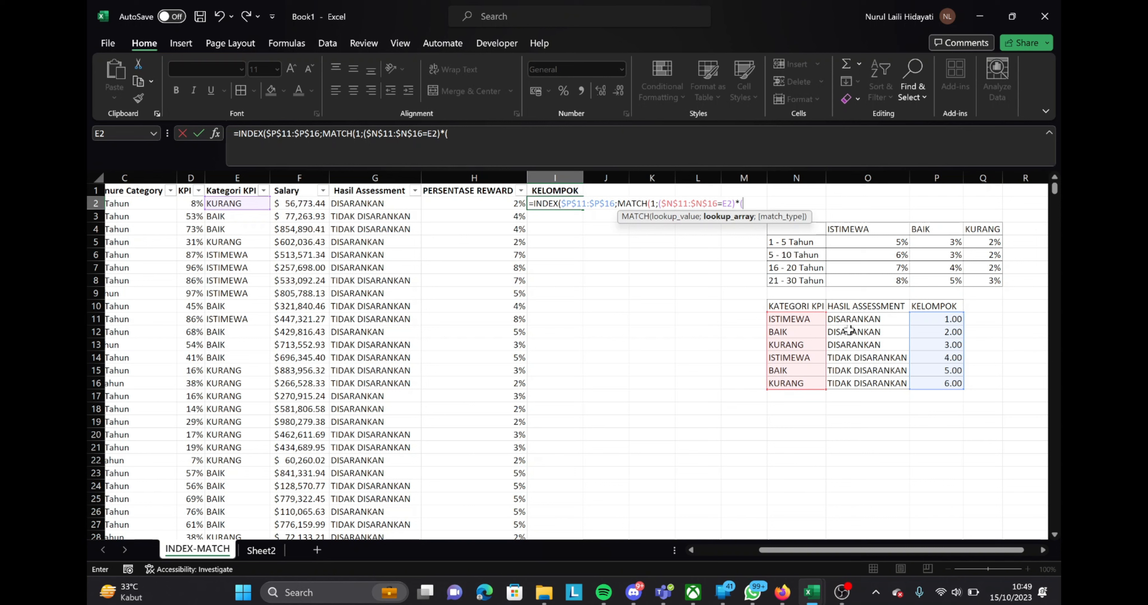
Multiply by the assessment condition ($O$11:$O$16=G2), set match type 0, and enter the formula in I2
{"action": "left_click_drag", "start_coordinate": [877, 320], "coordinate": [866, 384]}
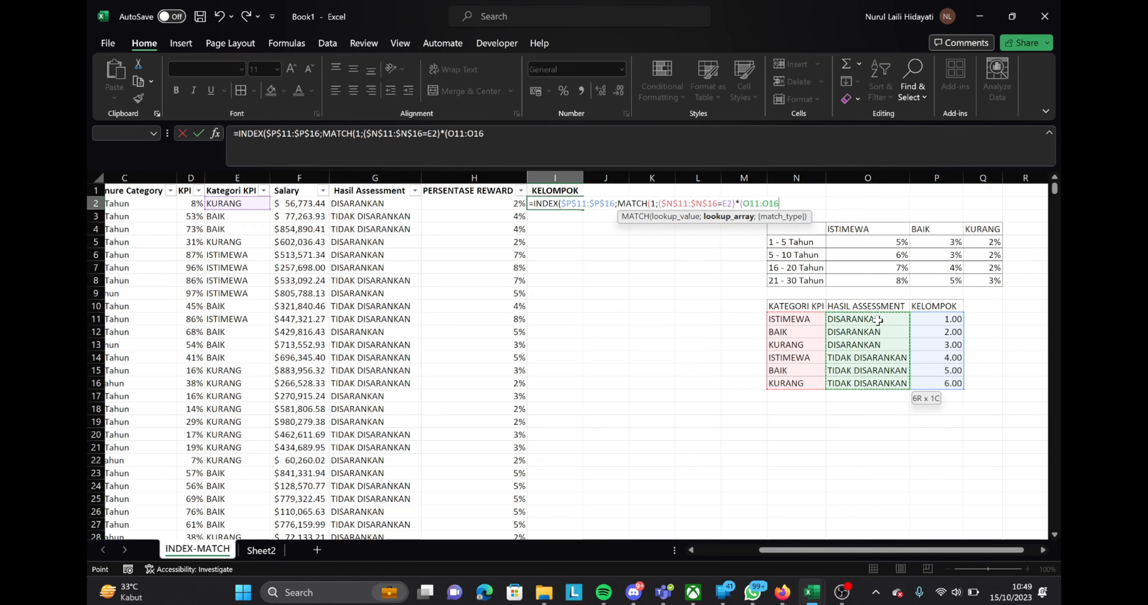
{"action": "key", "text": "F4"}
{"action": "type", "text": "="}
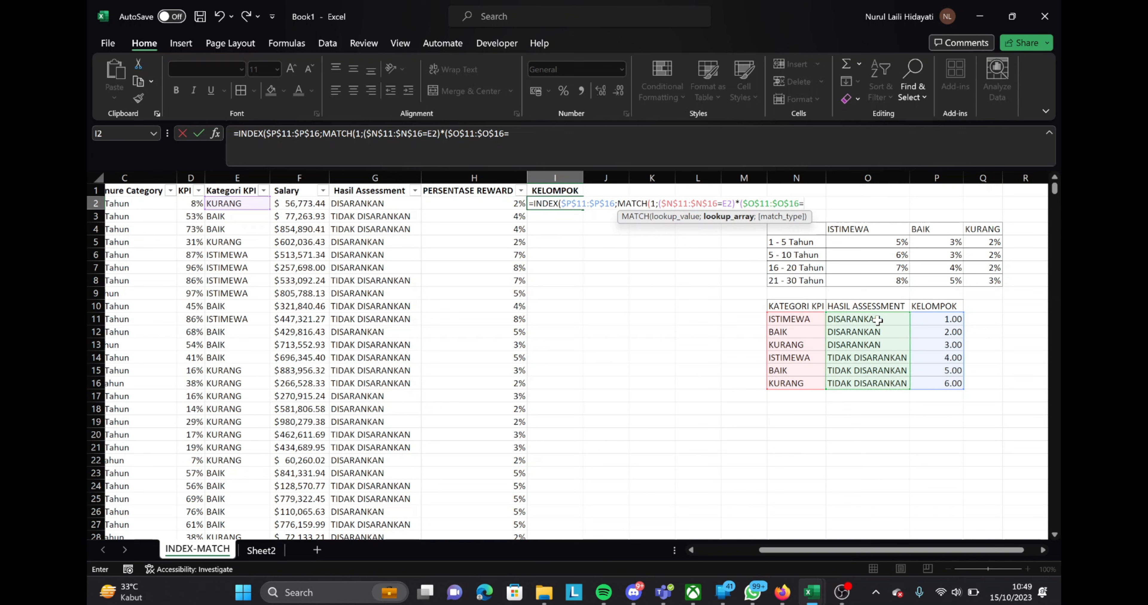
{"action": "left_click", "coordinate": [386, 204]}
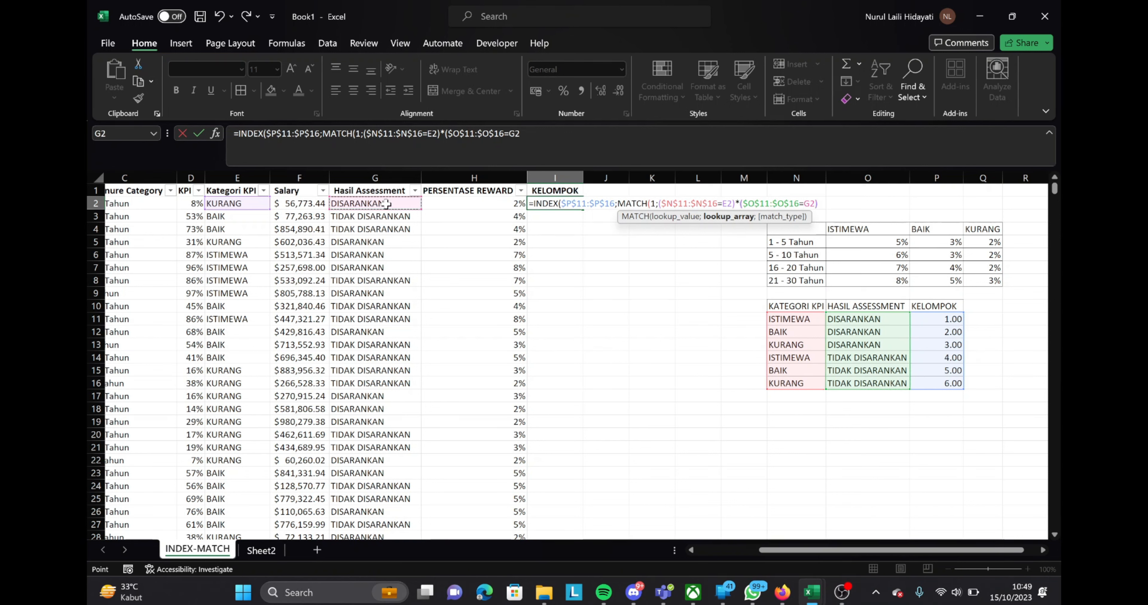
{"action": "type", "text": ");"}
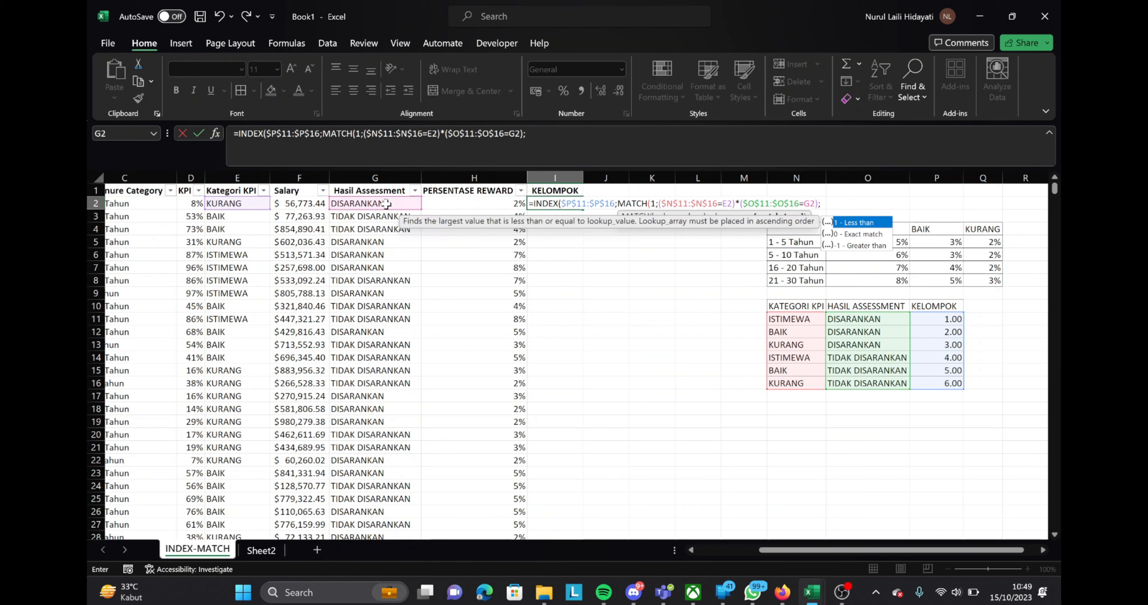
{"action": "type", "text": "0)"}
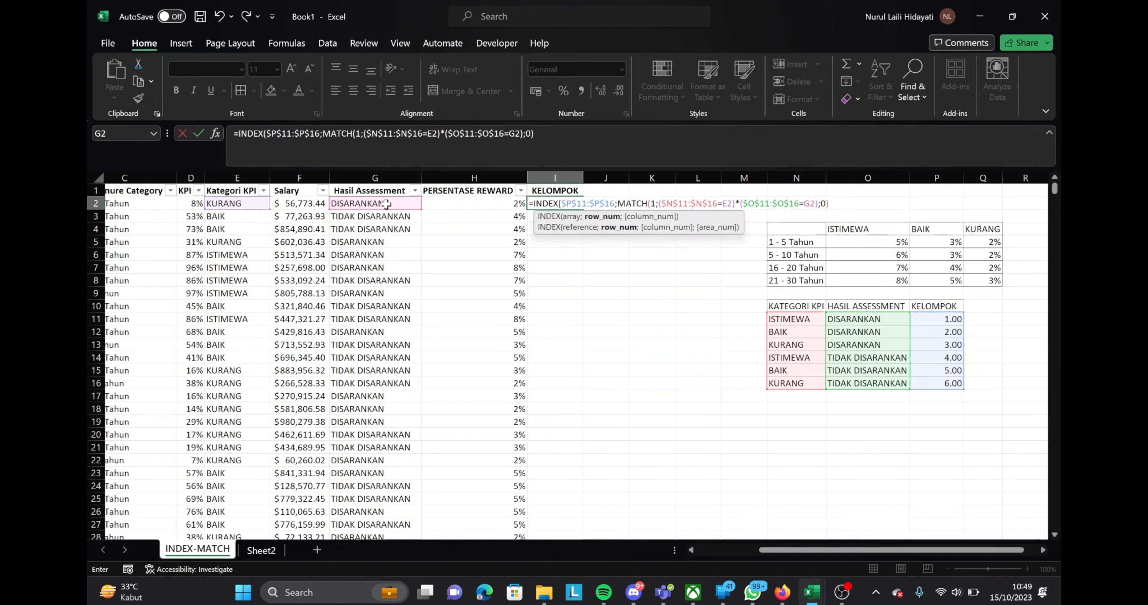
{"action": "key", "text": "Return"}
Fill the I2 formula down the KELOMPOK column to the last employee row, 1471
{"action": "key", "text": "Left"}
{"action": "key", "text": "ctrl+Down"}
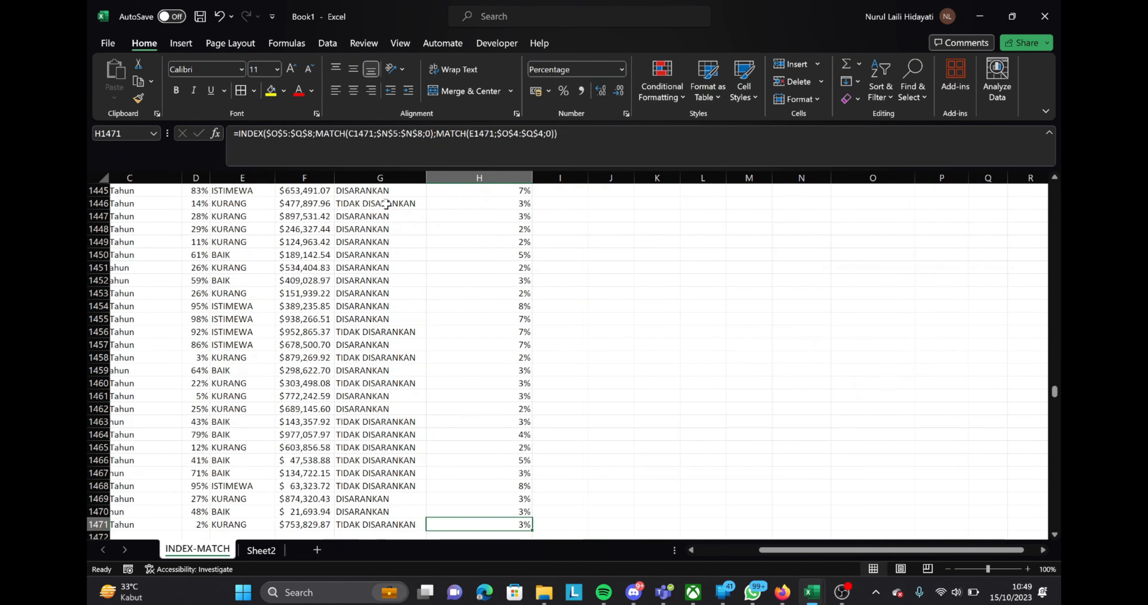
{"action": "key", "text": "Right"}
{"action": "key", "text": "ctrl+shift+Up"}
{"action": "key", "text": "ctrl+d"}
Check the filled KELOMPOK values in rows 7 and 8 against each employee's KPI category, assessment result and the reference table
{"action": "key", "text": "ctrl+Up"}
{"action": "key", "text": "Down"}
{"action": "key", "text": "Down"}
{"action": "key", "text": "Down"}
{"action": "key", "text": "Down"}
{"action": "key", "text": "Down"}
{"action": "key", "text": "Down"}
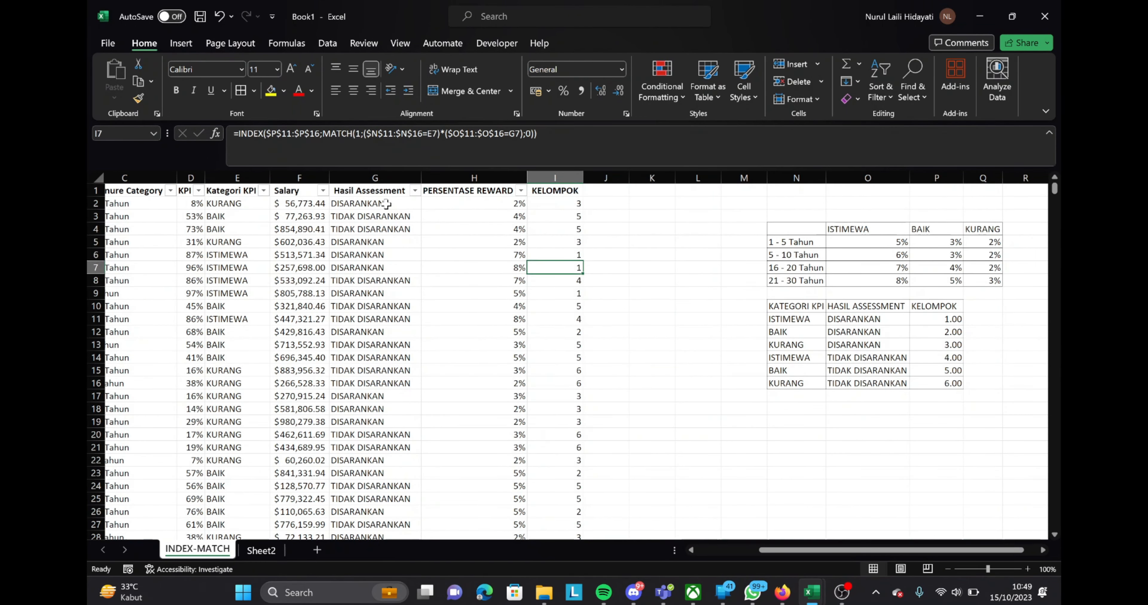
{"action": "scroll", "coordinate": [386, 203], "scroll_direction": "left", "scroll_amount": 2}
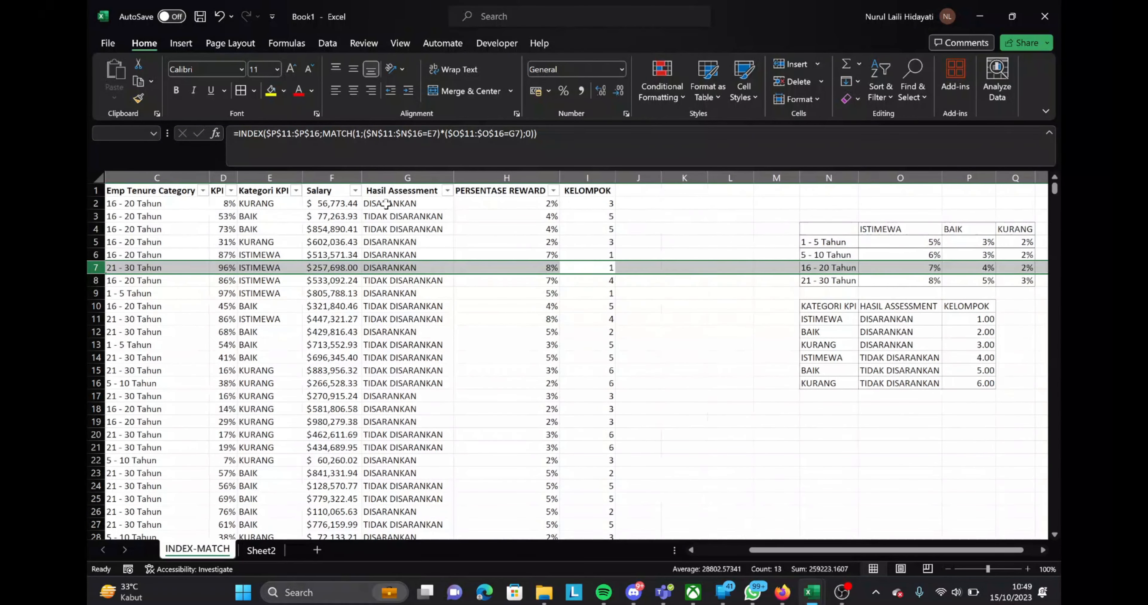
{"action": "key", "text": "Down"}
{"action": "key", "text": "shift+space"}
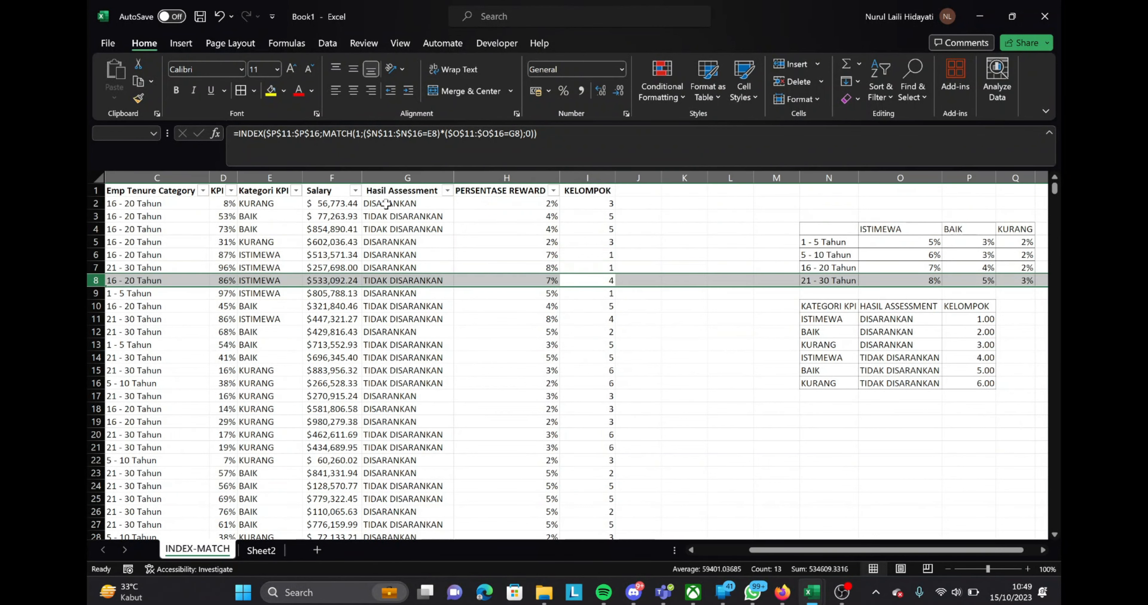